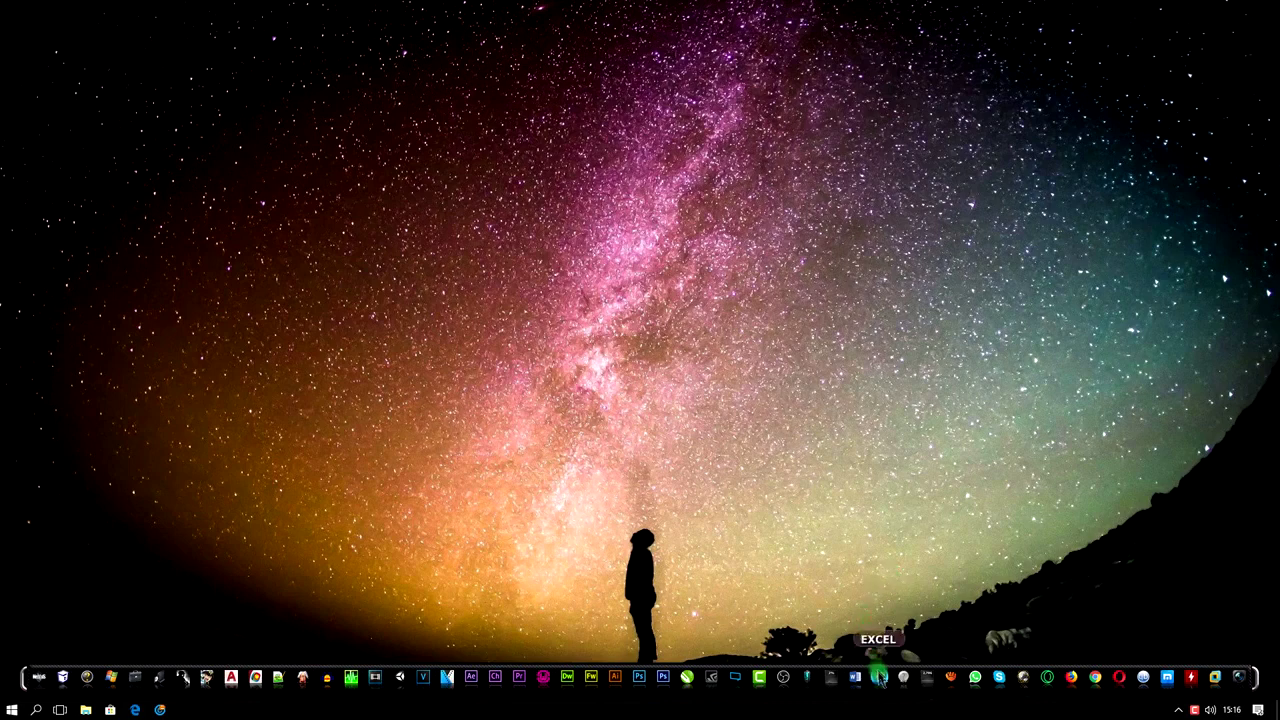
# - Launch Excel and create a blank workbook ('Pasta de trabalho em branco')
pyautogui.click(879, 678)
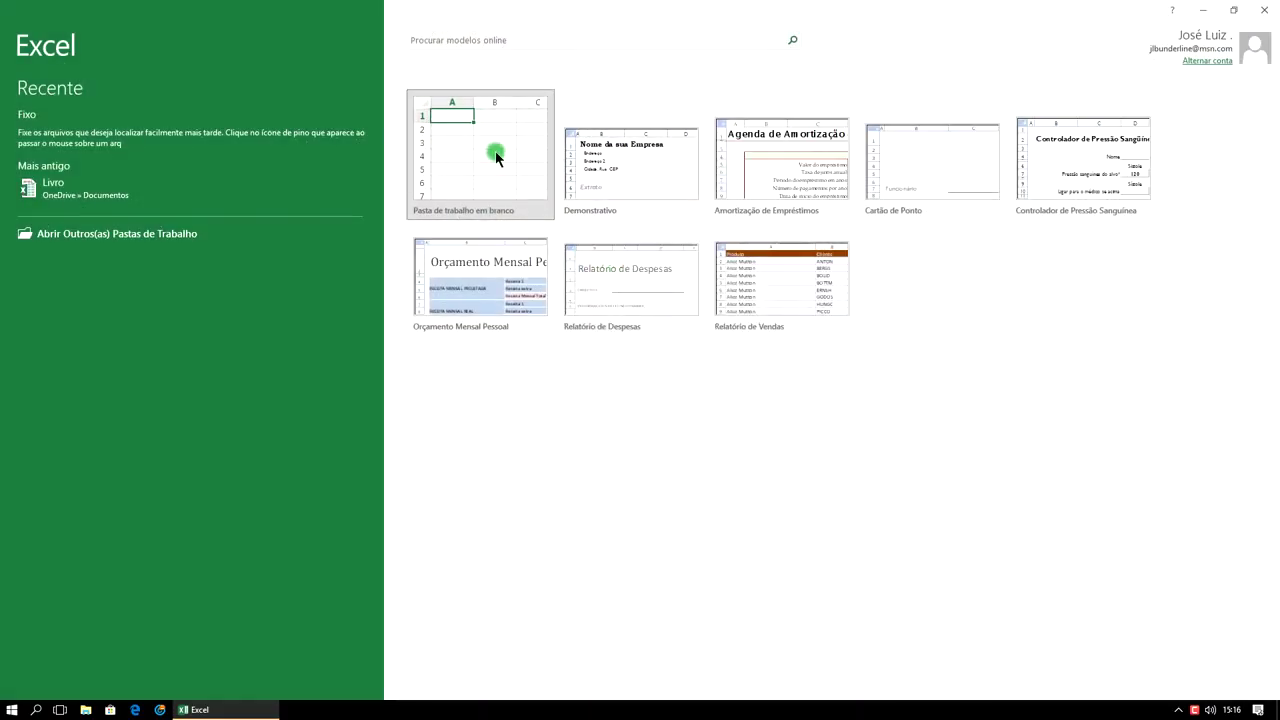
pyautogui.click(496, 157)
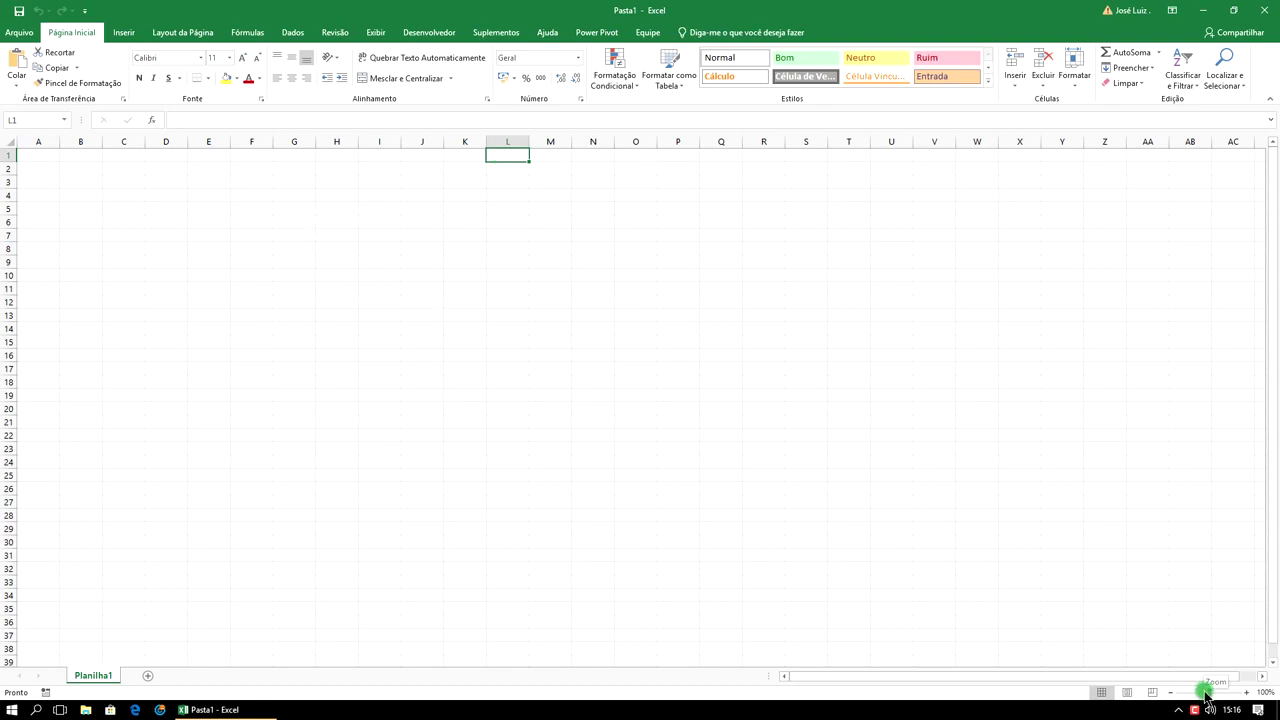
# - Zoom the empty sheet to 310% and scroll back to column A
pyautogui.moveTo(1208, 693); pyautogui.dragTo(1196, 693)
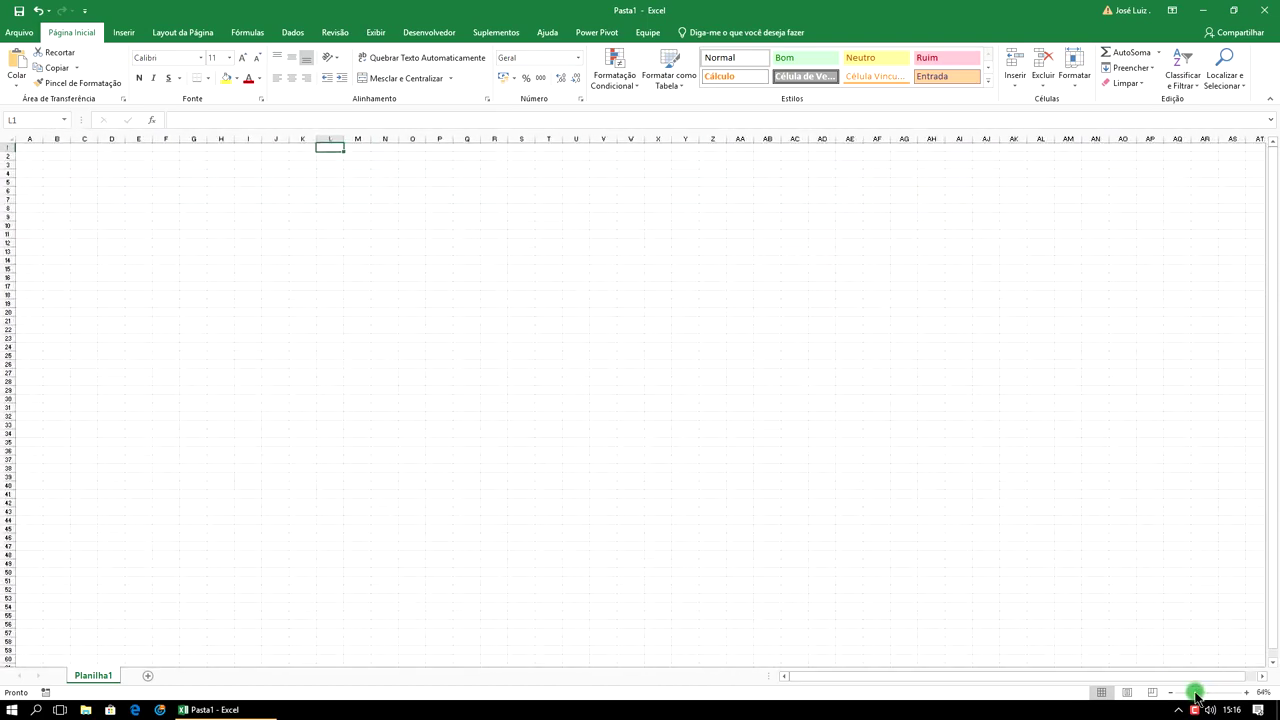
pyautogui.moveTo(1196, 694); pyautogui.dragTo(1227, 695)
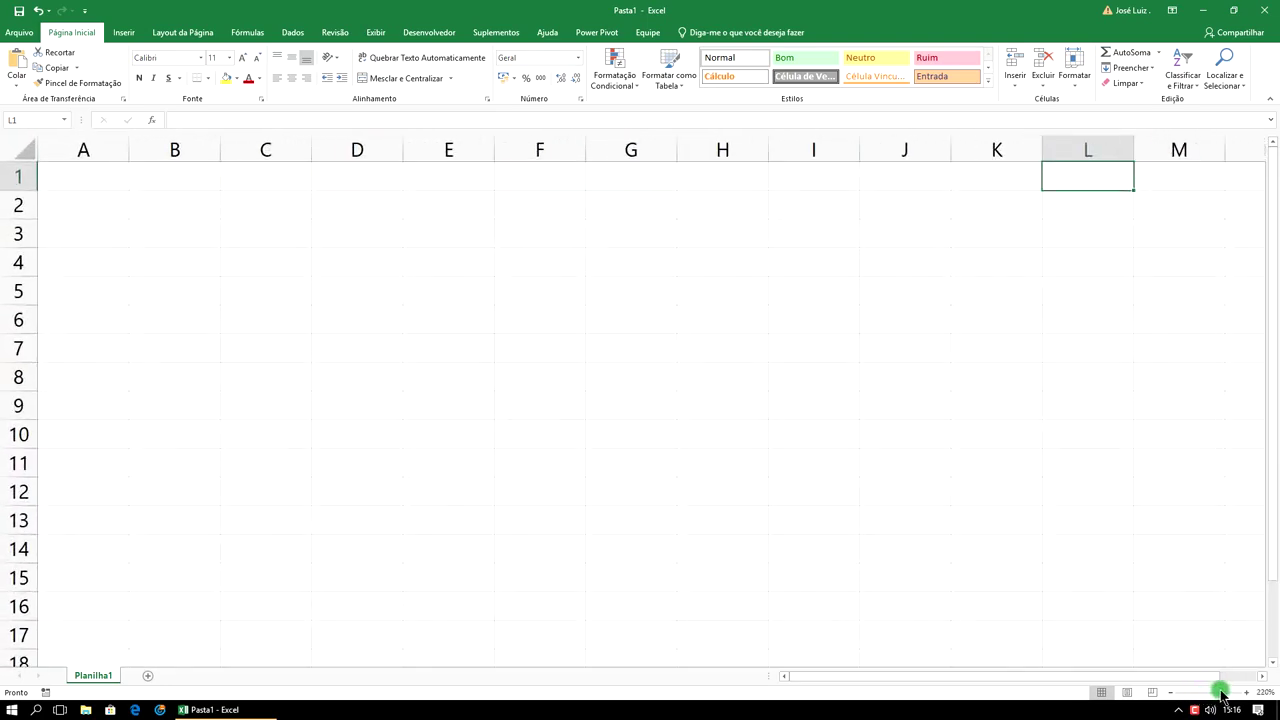
pyautogui.moveTo(1227, 695); pyautogui.dragTo(1248, 697)
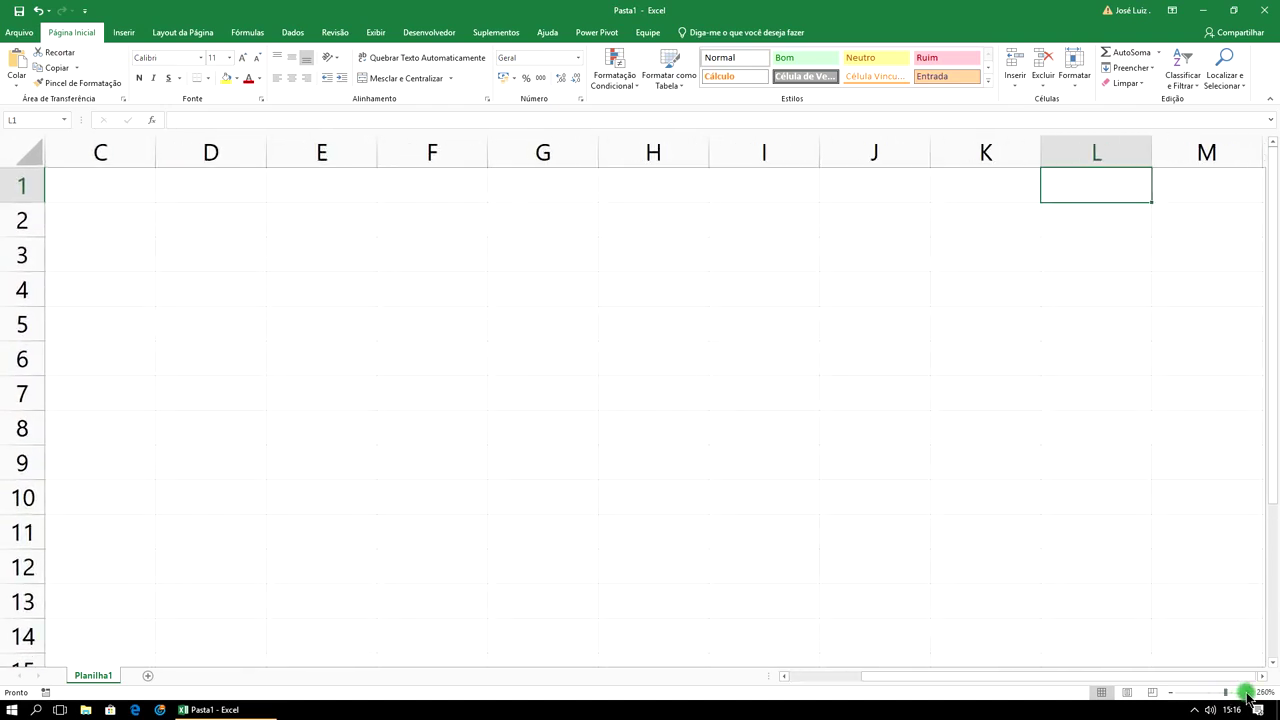
pyautogui.click(1247, 697)
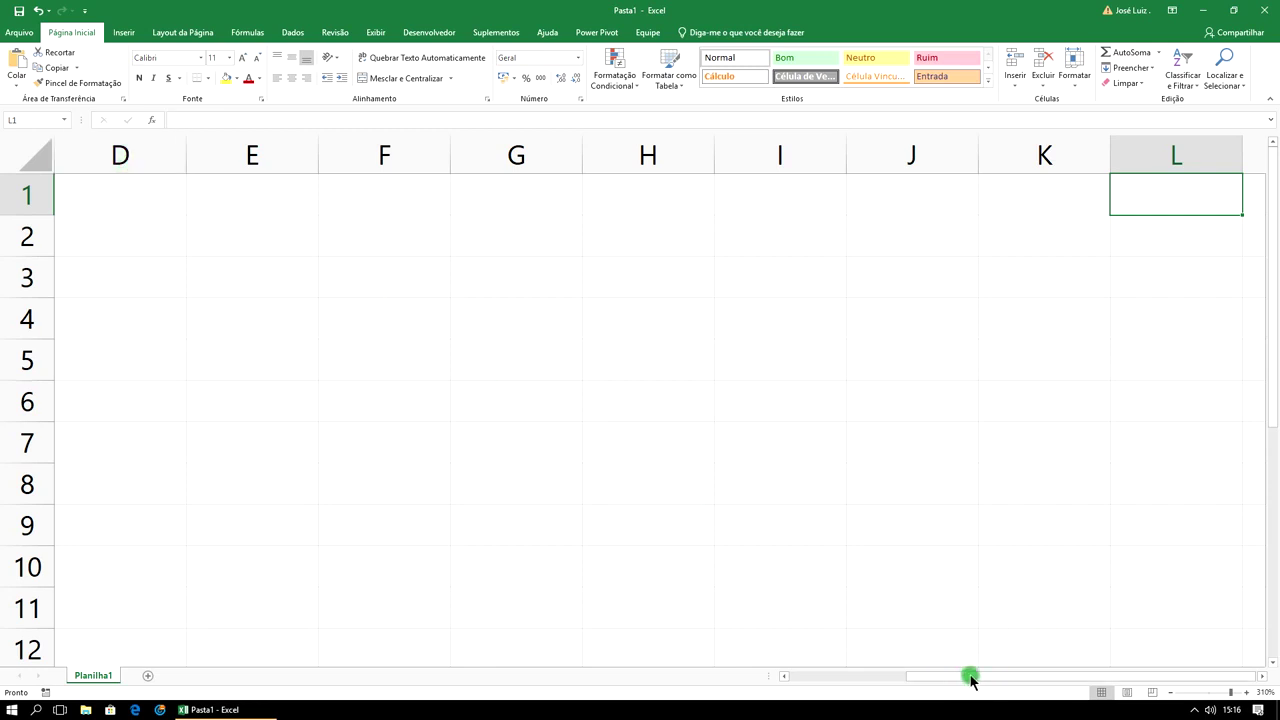
pyautogui.moveTo(970, 677); pyautogui.dragTo(829, 674)
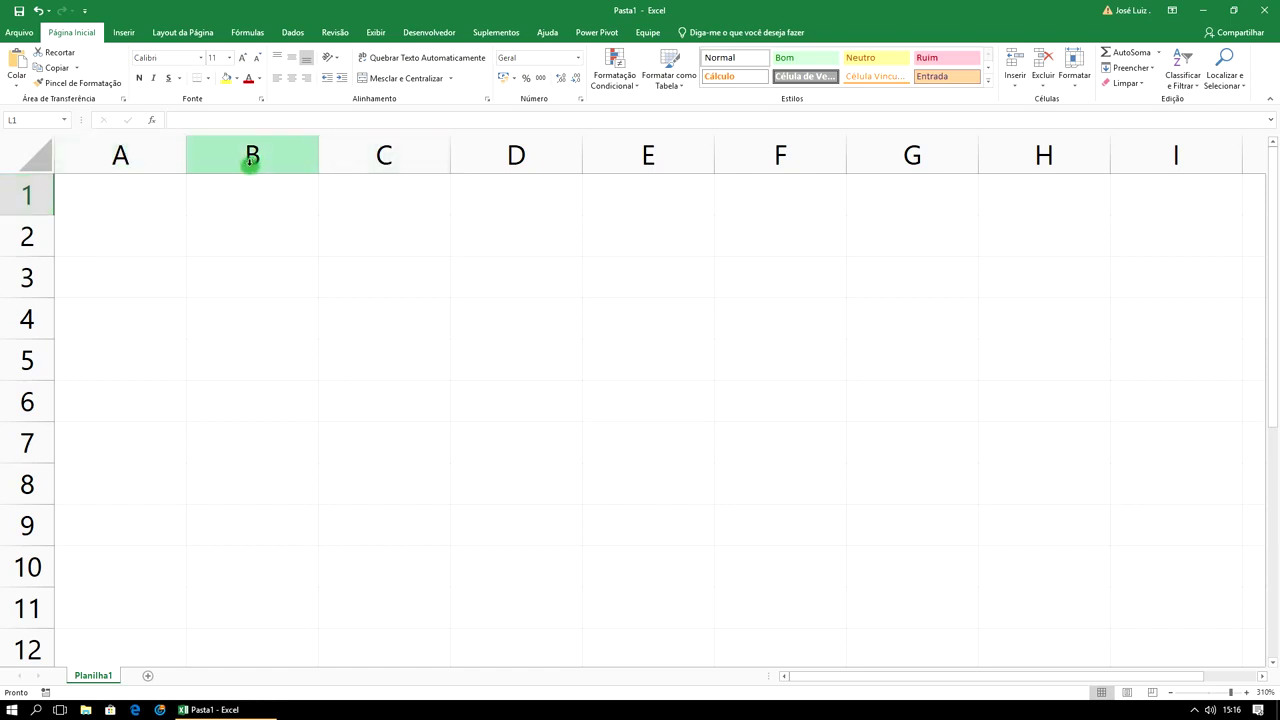
pyautogui.click(140, 148)
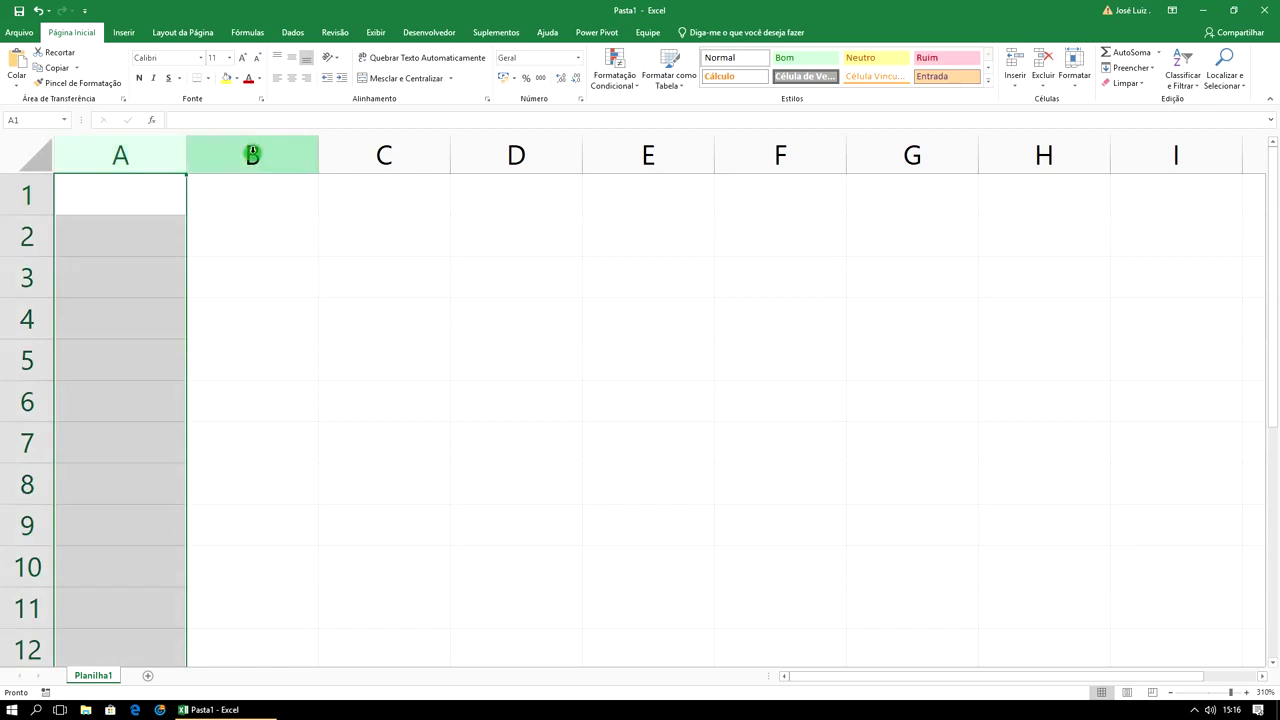
pyautogui.click(251, 150)
pyautogui.click(370, 155)
pyautogui.click(505, 163)
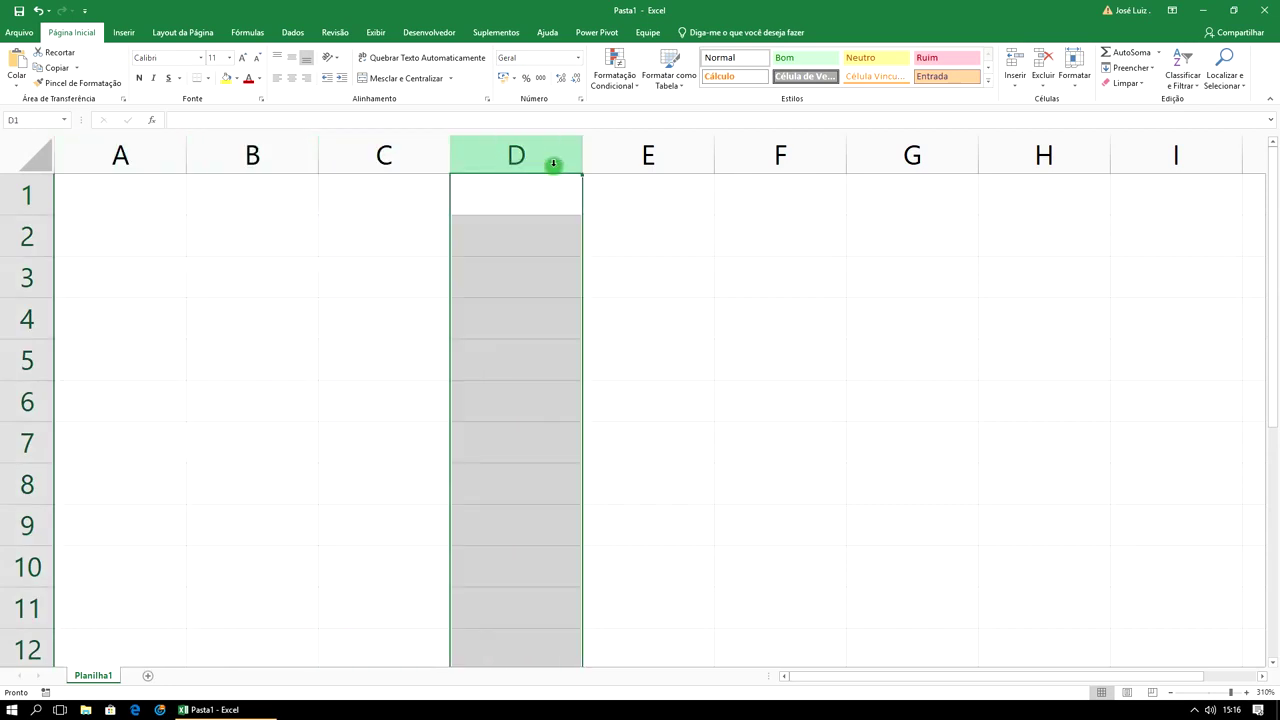
pyautogui.click(626, 160)
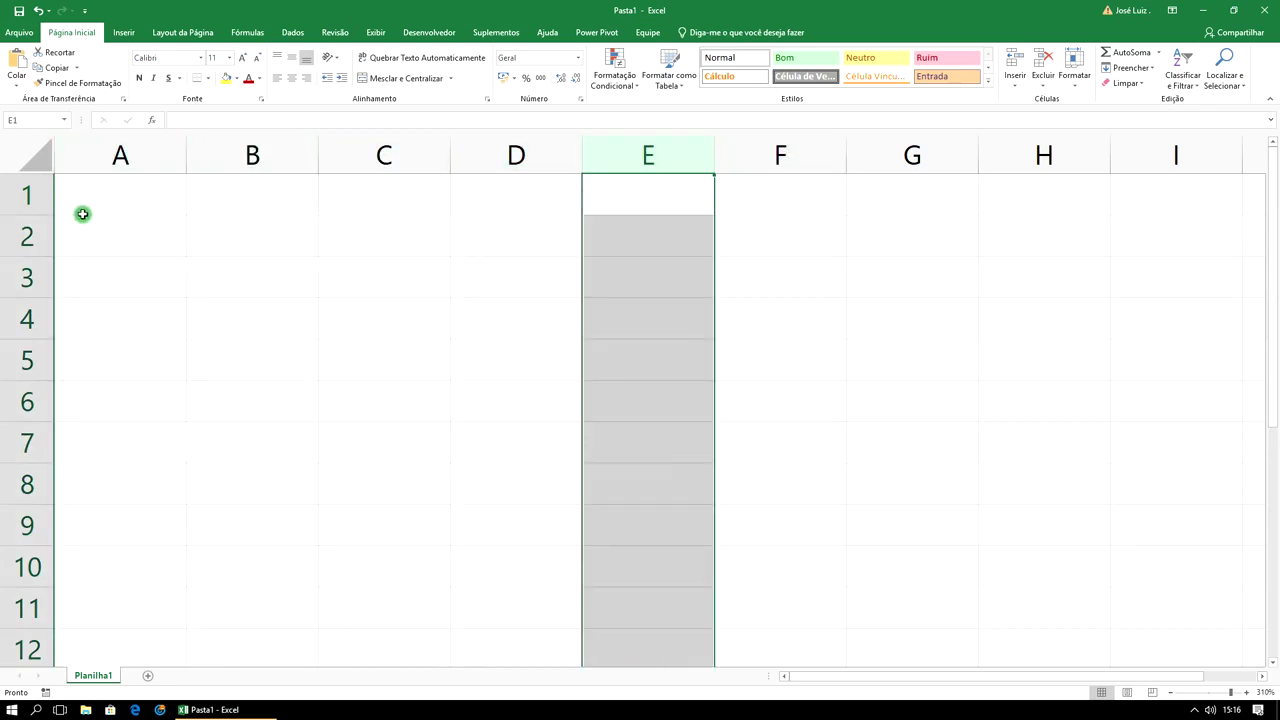
pyautogui.click(27, 195)
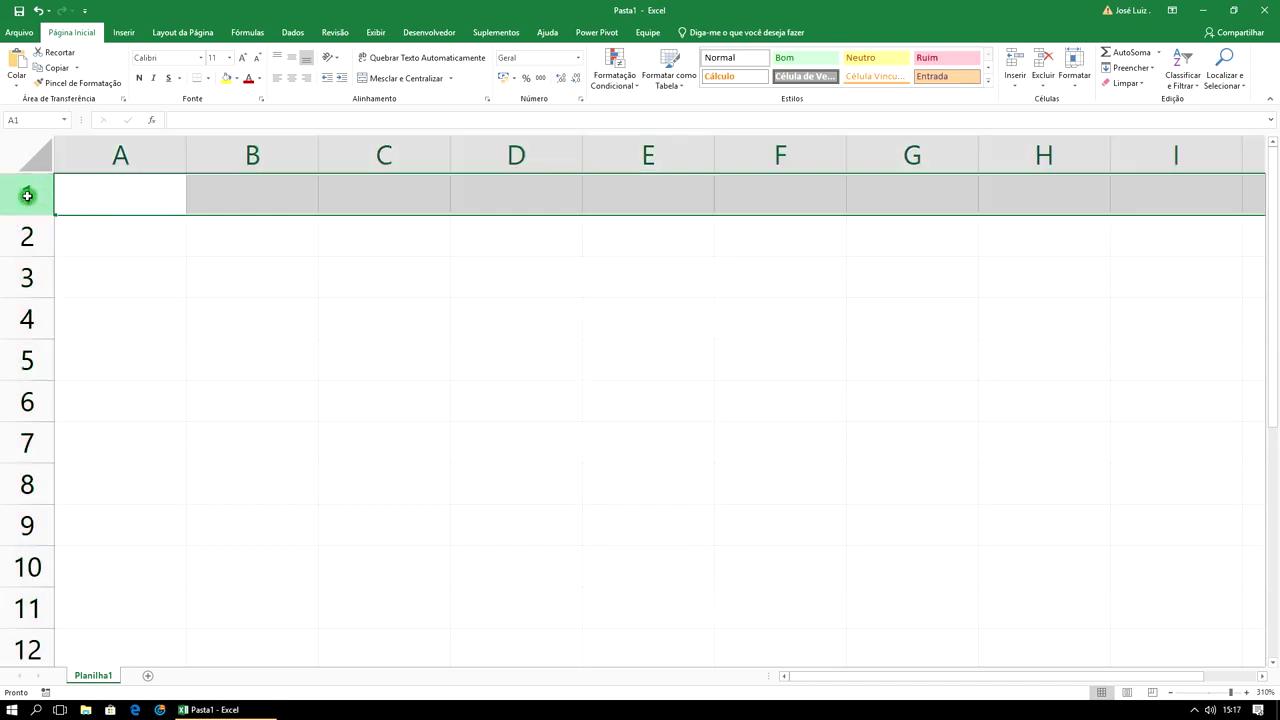
pyautogui.click(24, 237)
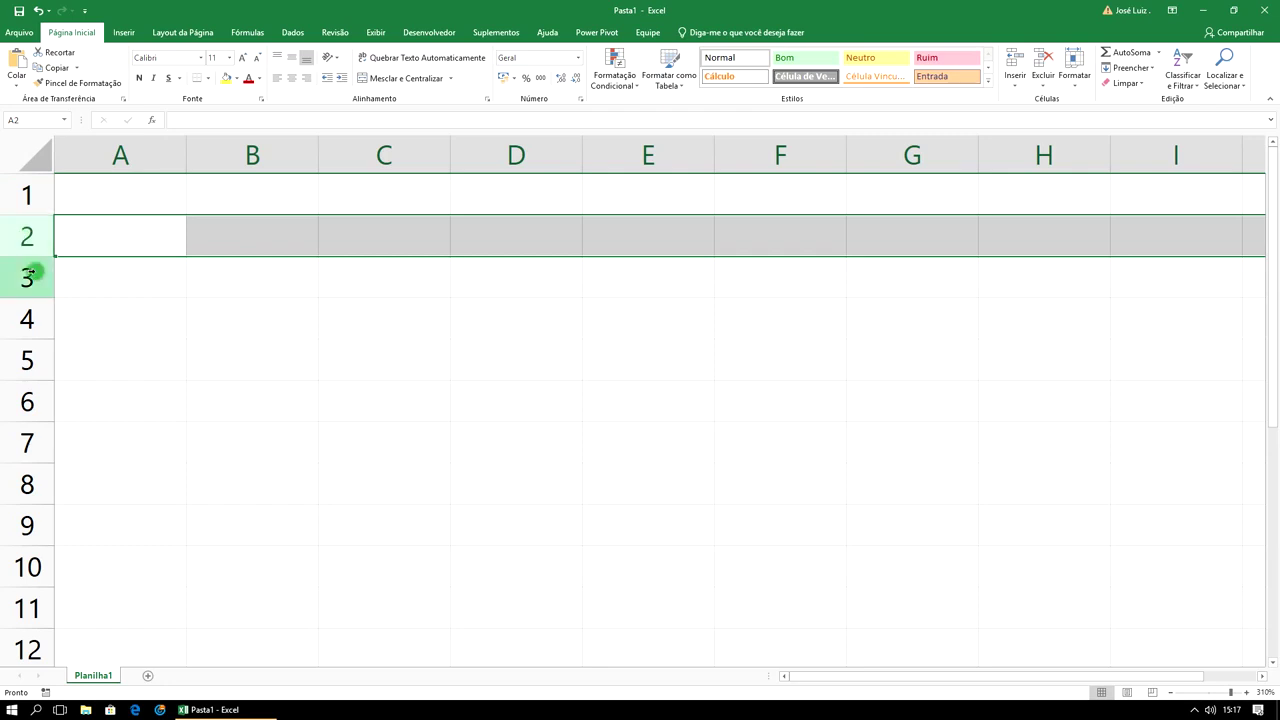
pyautogui.click(30, 281)
pyautogui.click(24, 322)
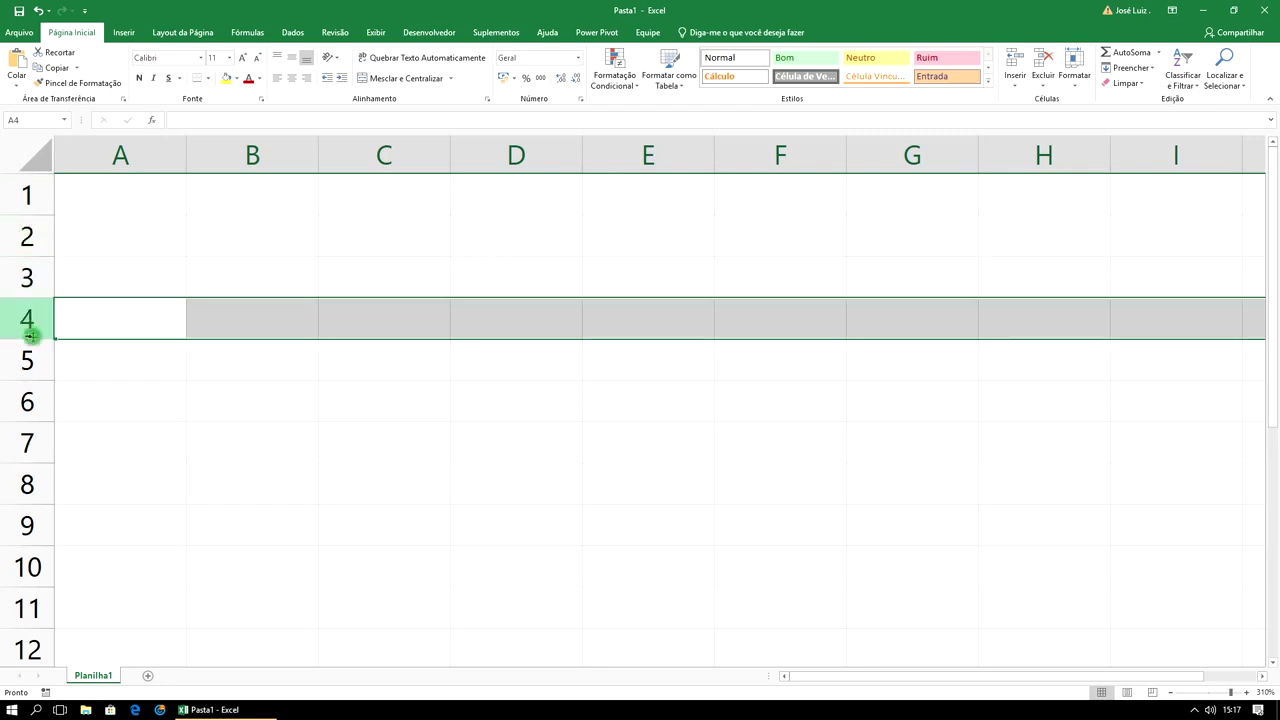
pyautogui.click(27, 360)
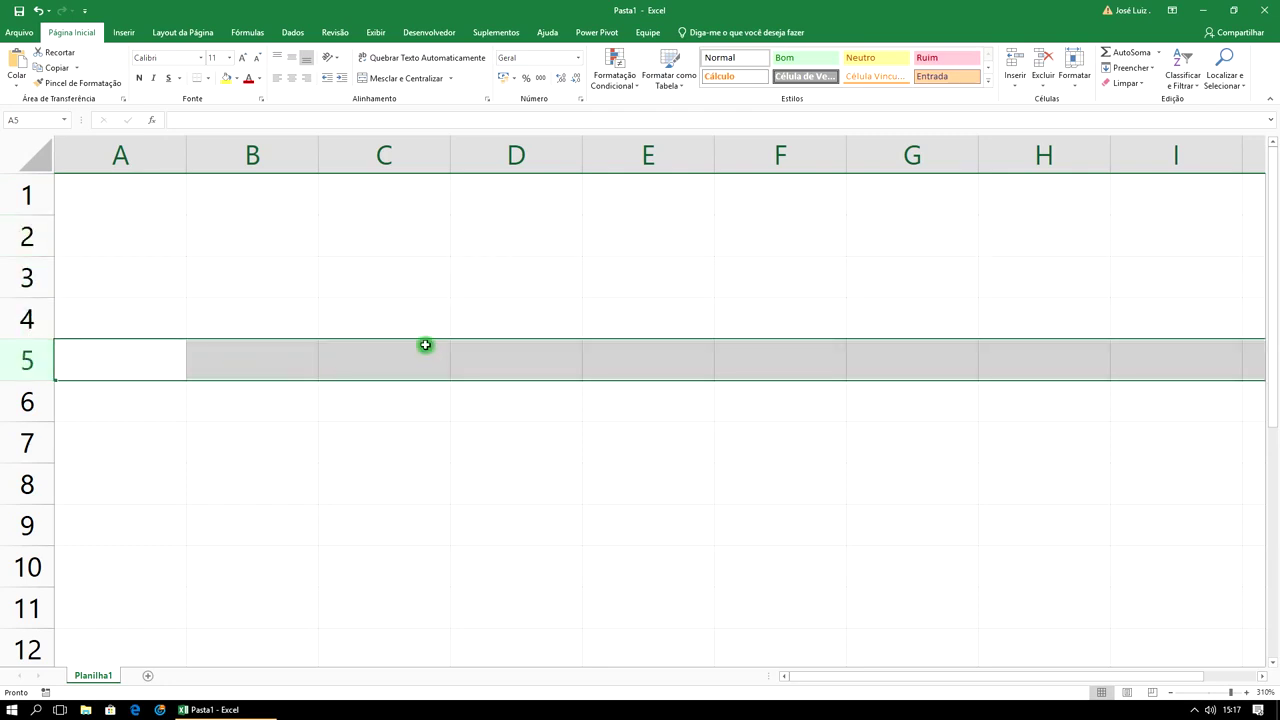
pyautogui.click(134, 150)
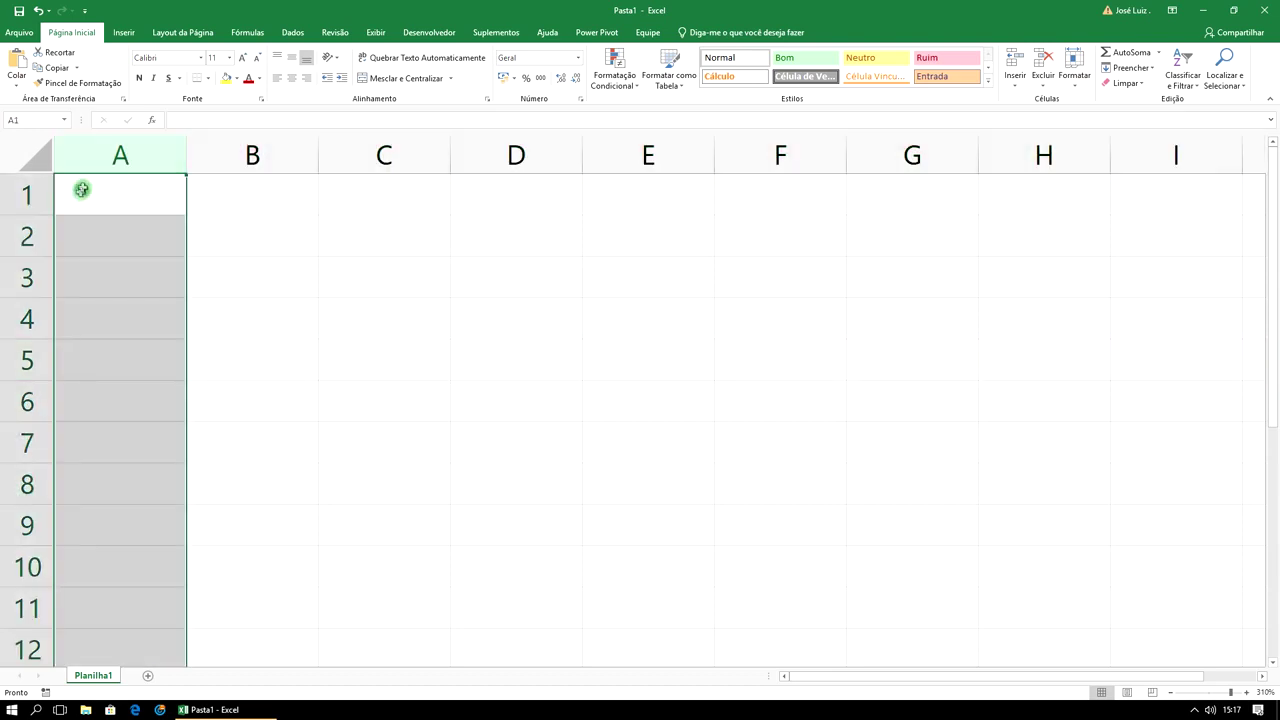
pyautogui.click(43, 193)
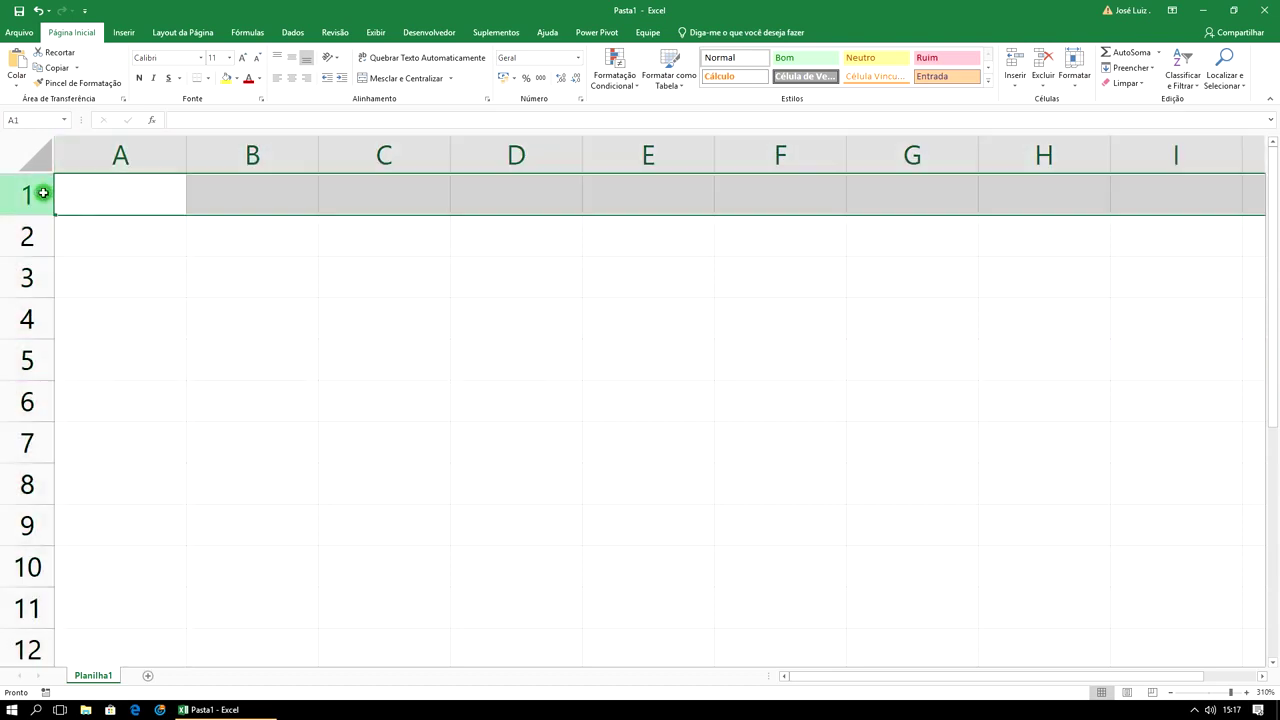
pyautogui.click(252, 281)
pyautogui.click(365, 321)
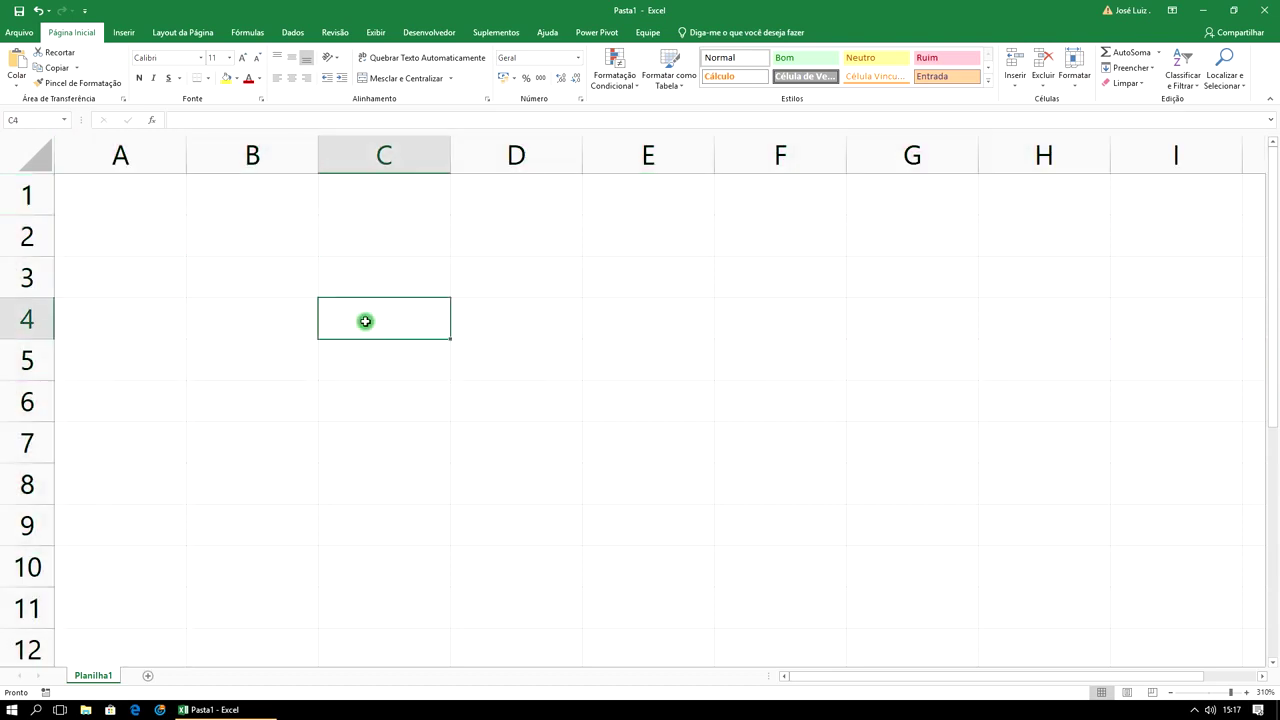
# - Type 'Células' into cell D6 and confirm the entry
pyautogui.click(509, 404)
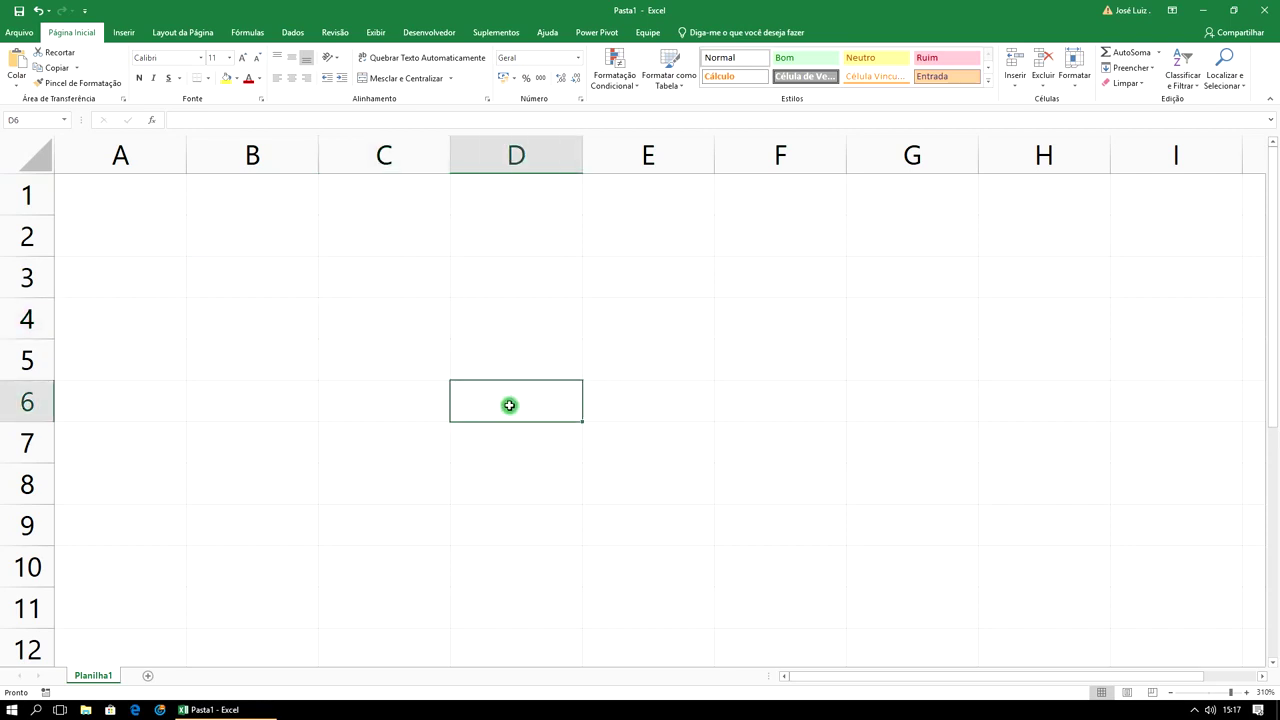
pyautogui.write('Células')
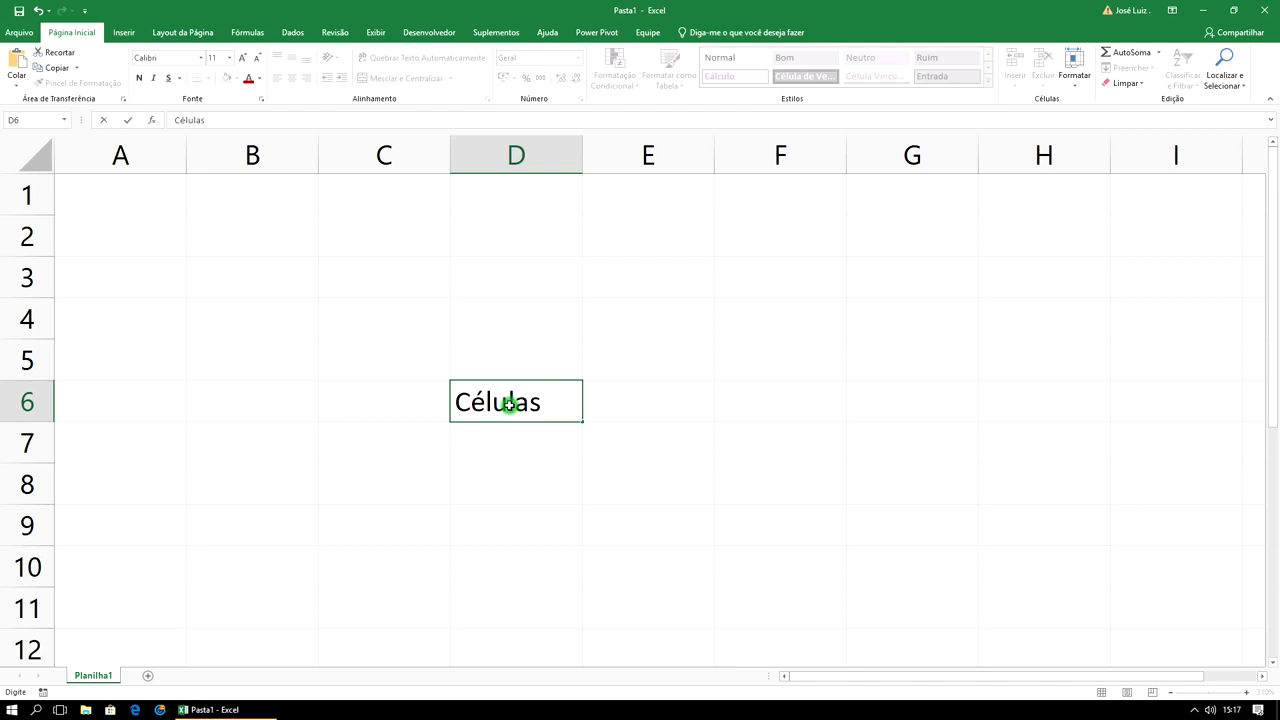
pyautogui.click(632, 330)
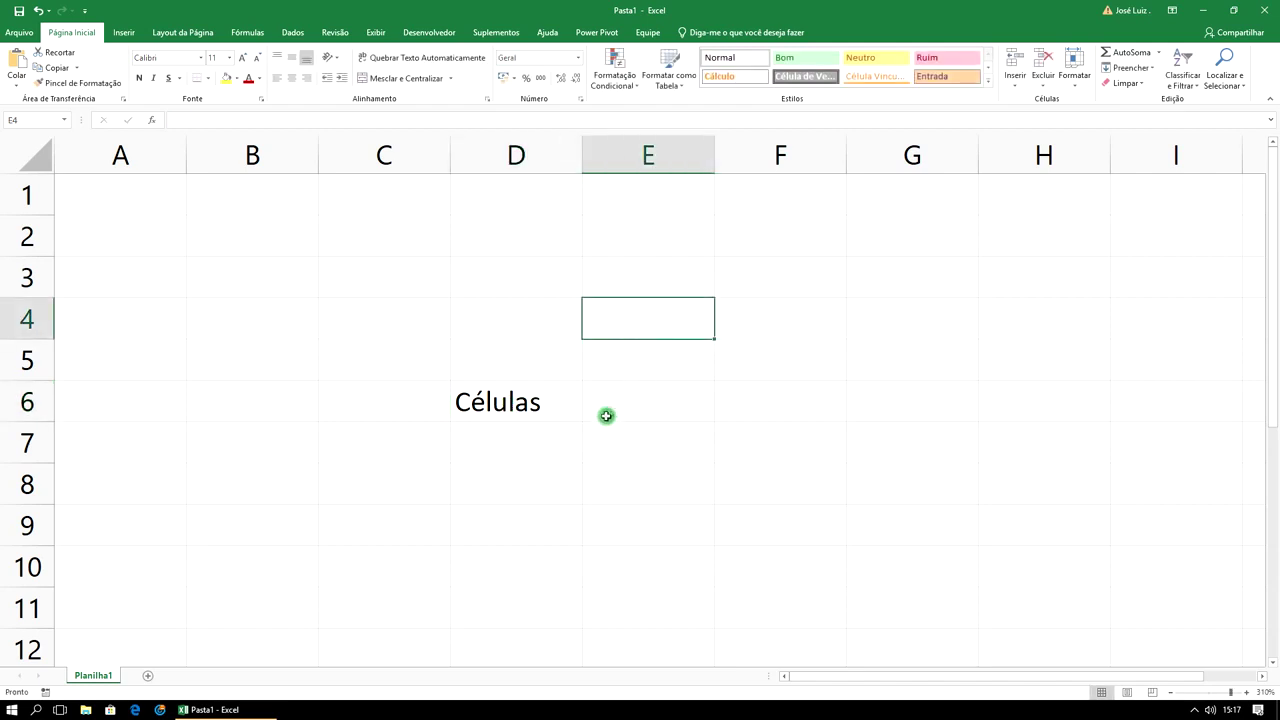
pyautogui.click(522, 405)
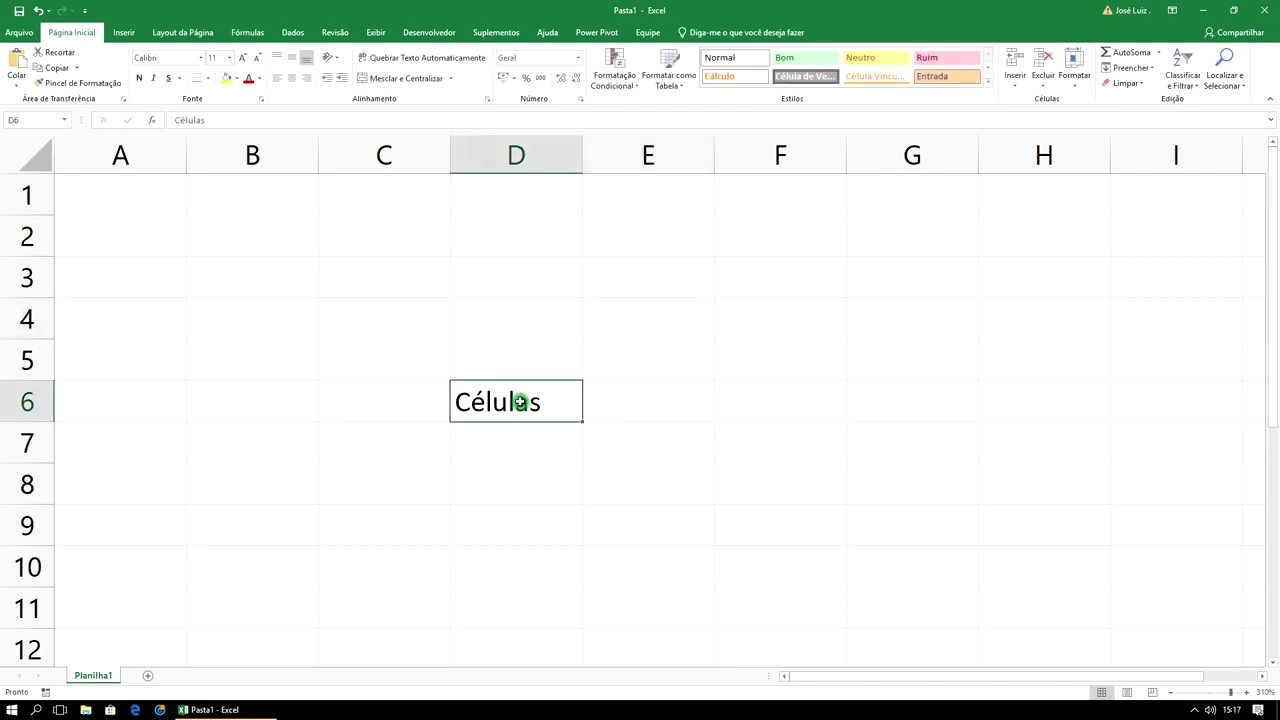
pyautogui.rightClick(642, 404)
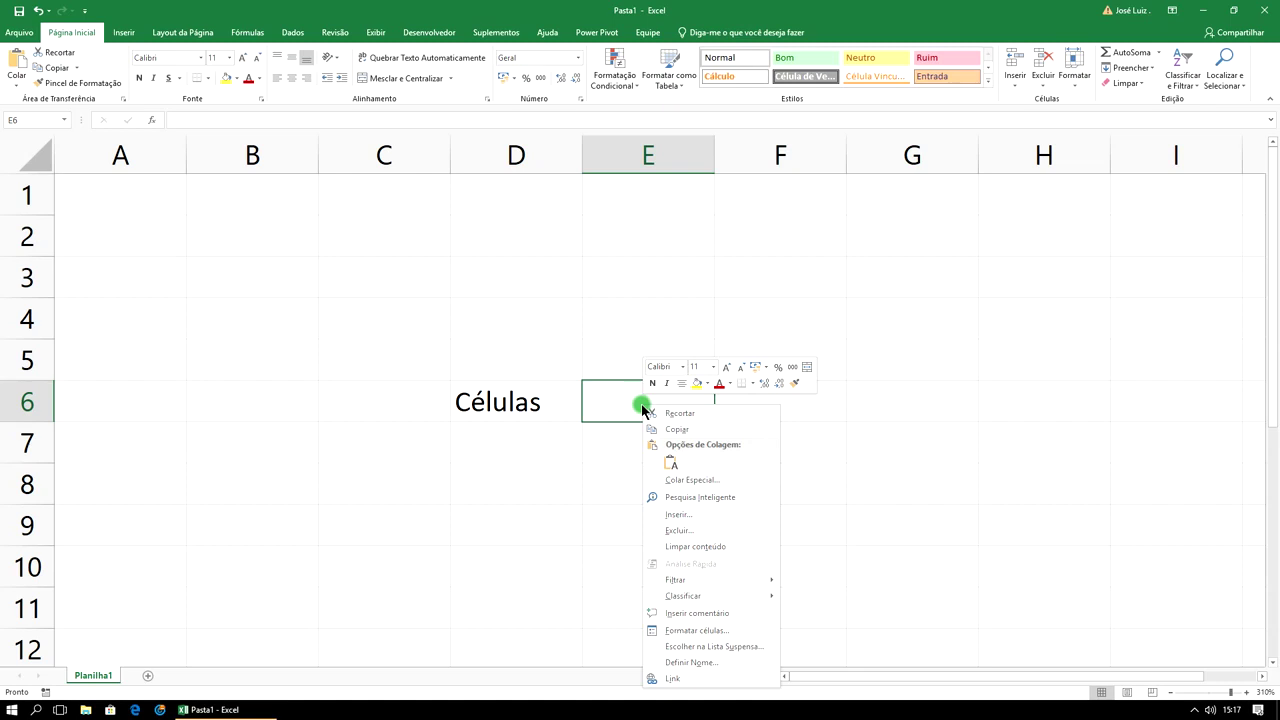
pyautogui.click(688, 276)
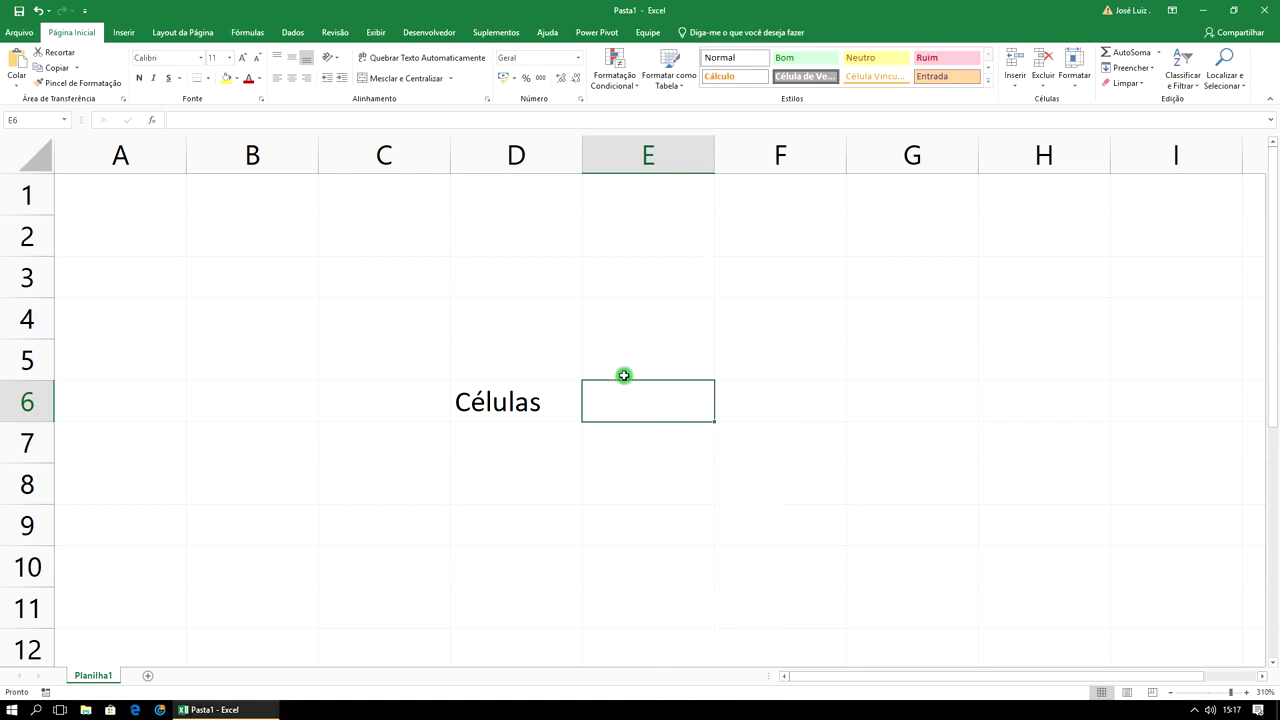
pyautogui.click(515, 405)
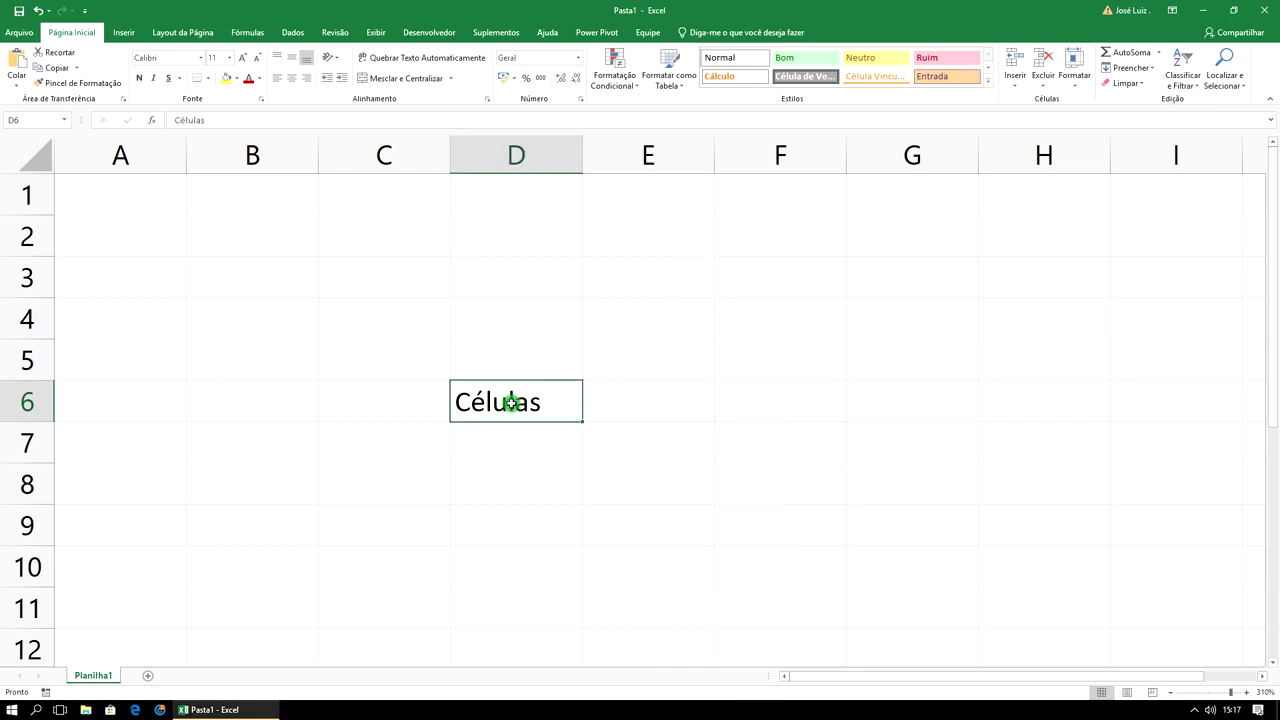
pyautogui.click(394, 357)
pyautogui.click(391, 320)
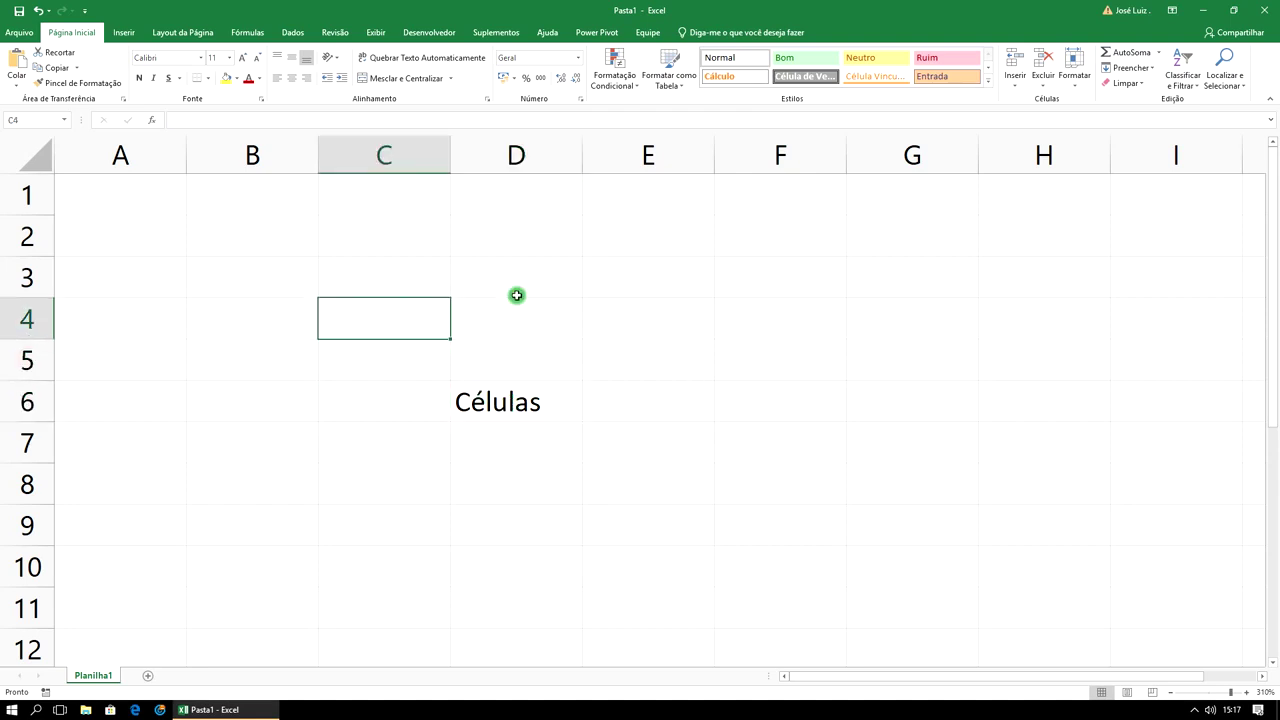
pyautogui.click(564, 296)
pyautogui.click(765, 330)
pyautogui.click(762, 365)
pyautogui.click(780, 407)
pyautogui.click(791, 452)
pyautogui.click(805, 495)
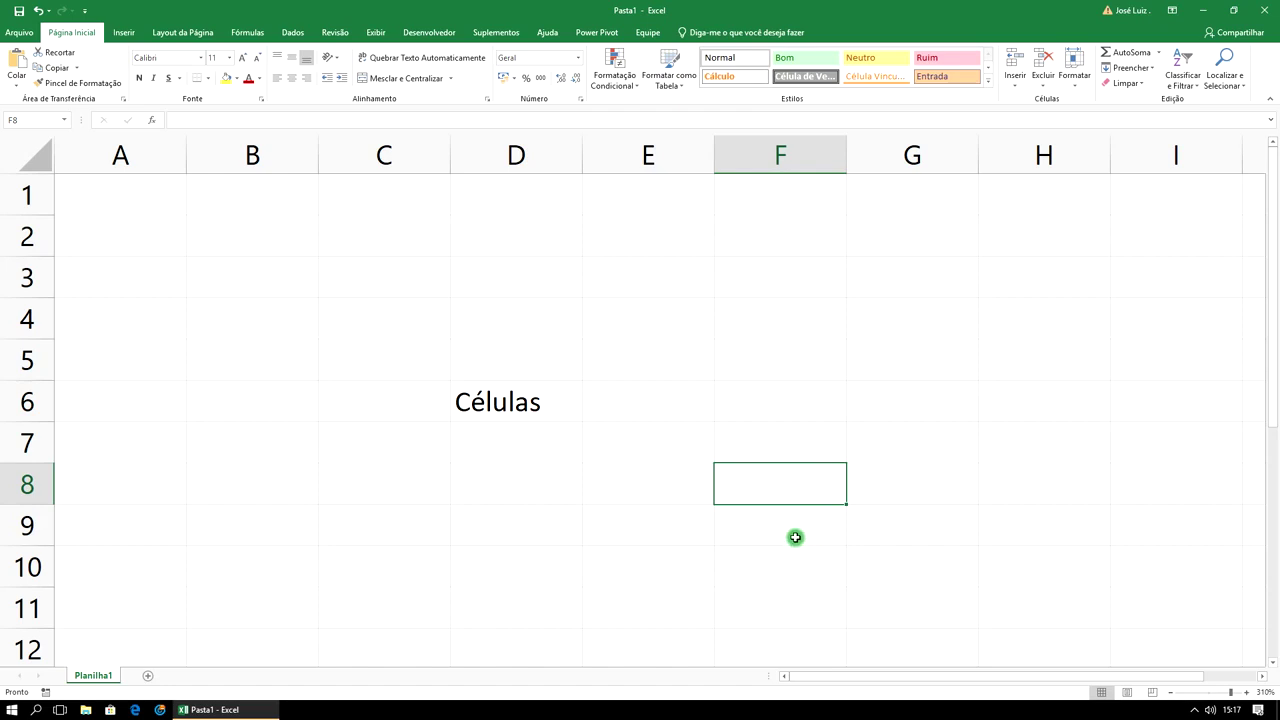
pyautogui.click(797, 537)
pyautogui.click(633, 521)
pyautogui.click(529, 534)
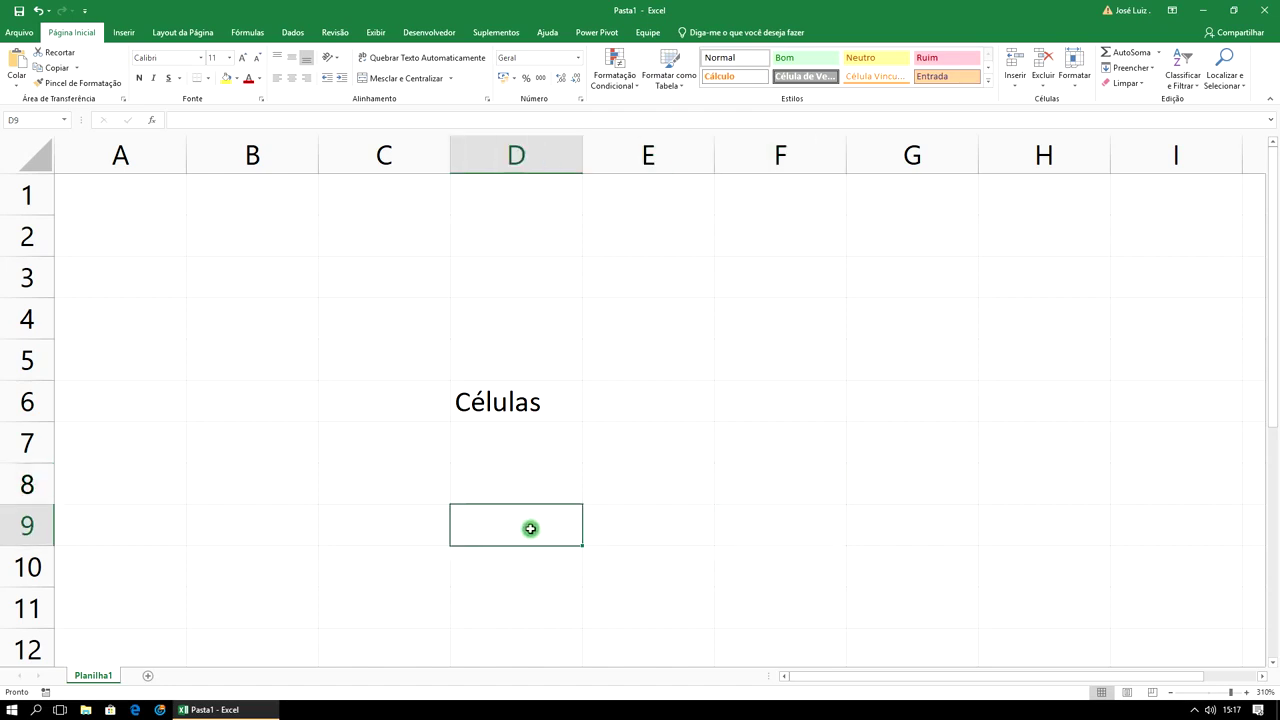
pyautogui.click(405, 591)
pyautogui.click(400, 566)
pyautogui.click(301, 510)
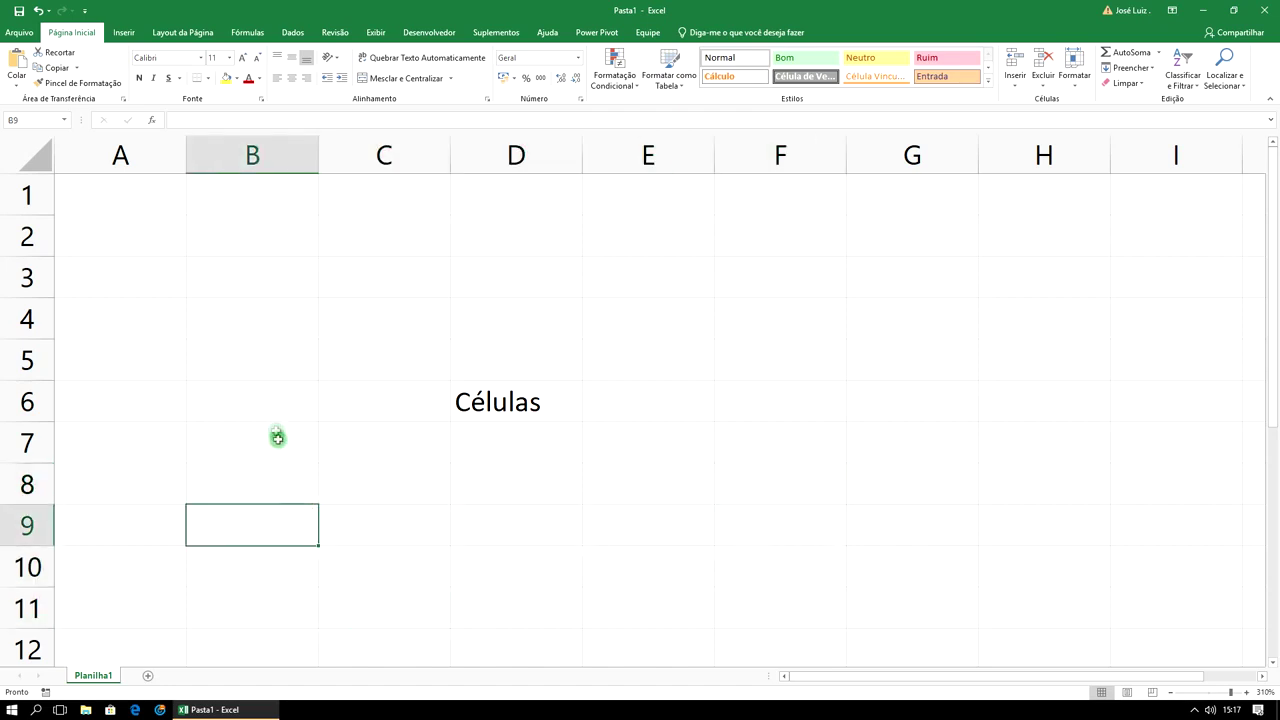
pyautogui.click(267, 405)
pyautogui.moveTo(71, 191)
pyautogui.mouseDown()
pyautogui.moveTo(961, 565)
pyautogui.moveTo(1059, 591)
pyautogui.mouseUp()
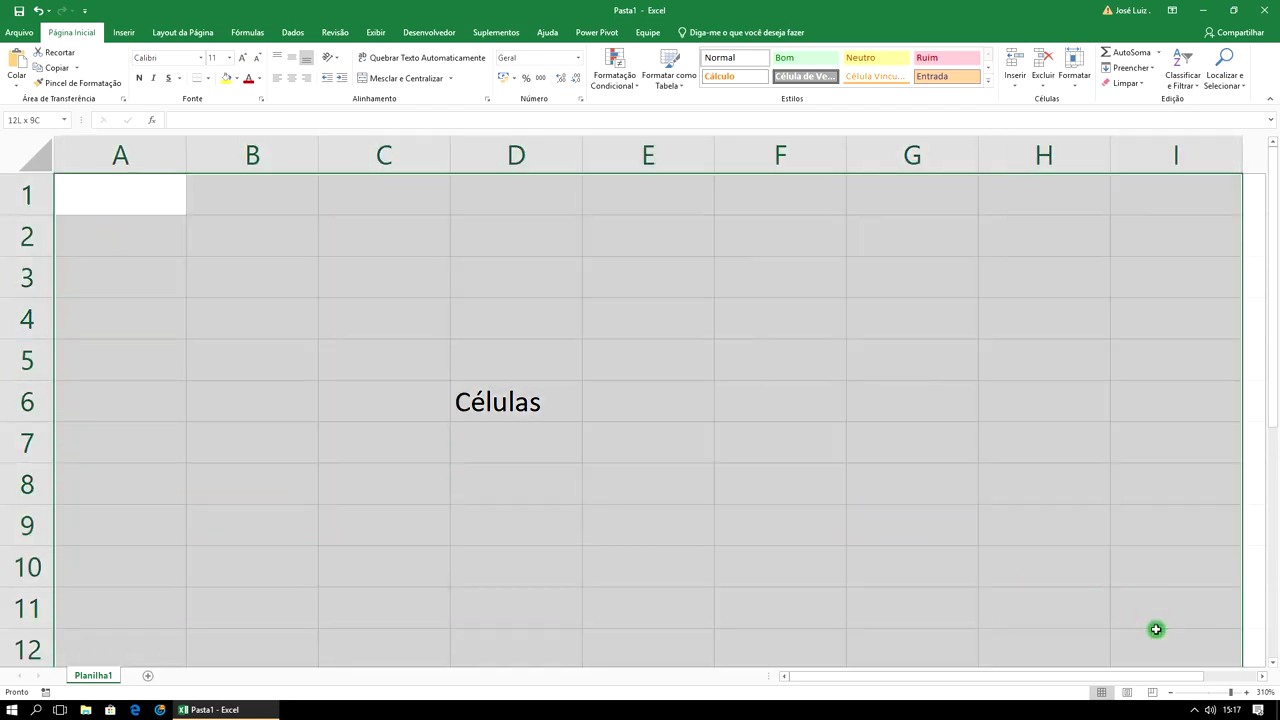
pyautogui.moveTo(1059, 591); pyautogui.dragTo(511, 425)
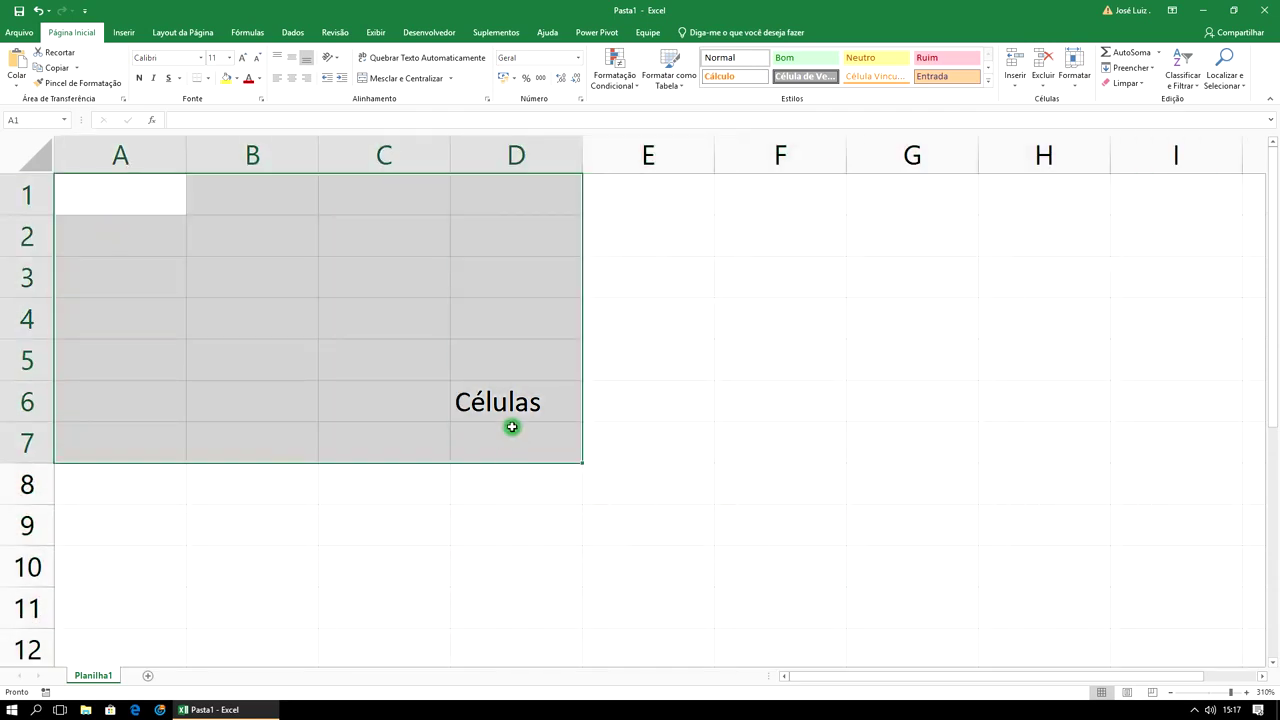
pyautogui.click(638, 324)
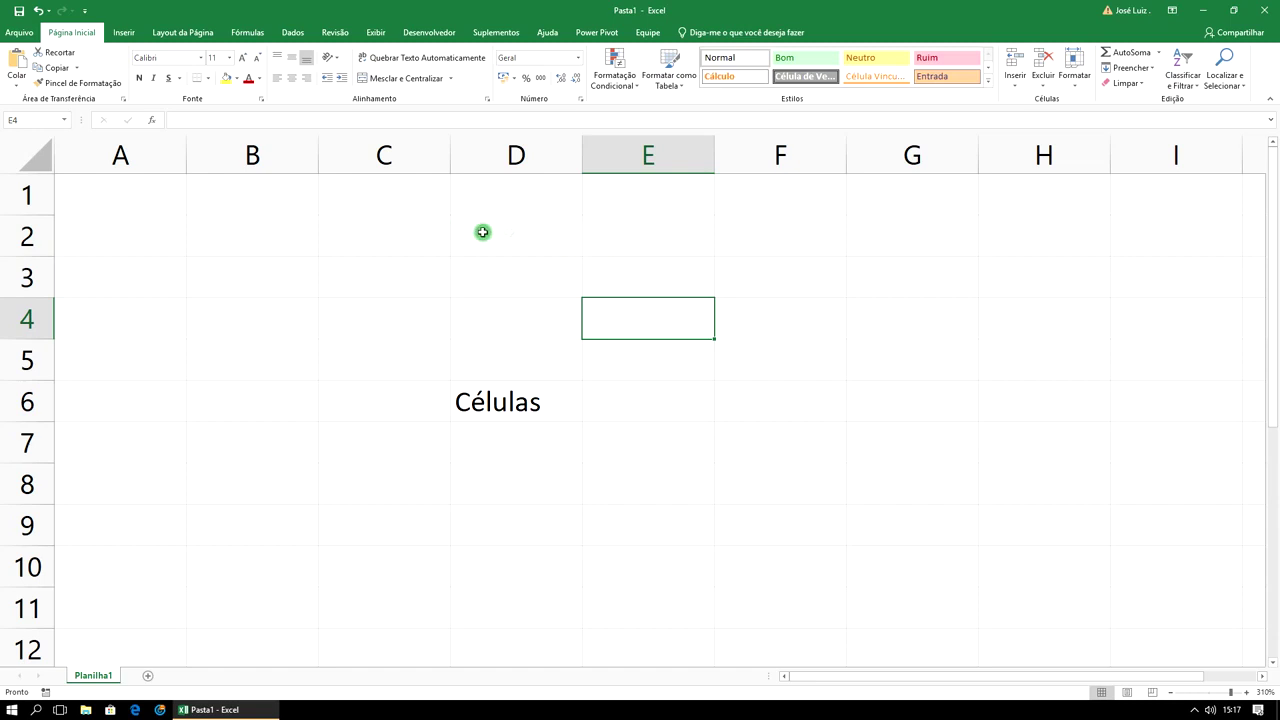
pyautogui.click(780, 481)
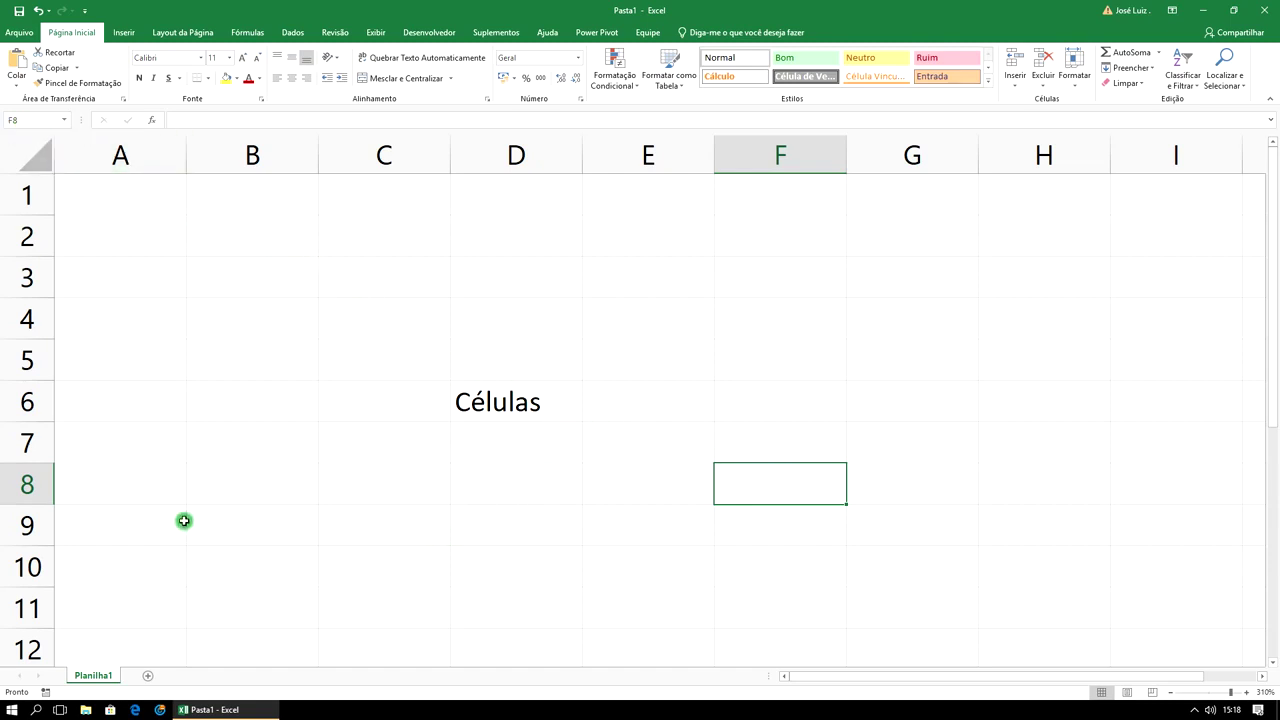
pyautogui.click(240, 566)
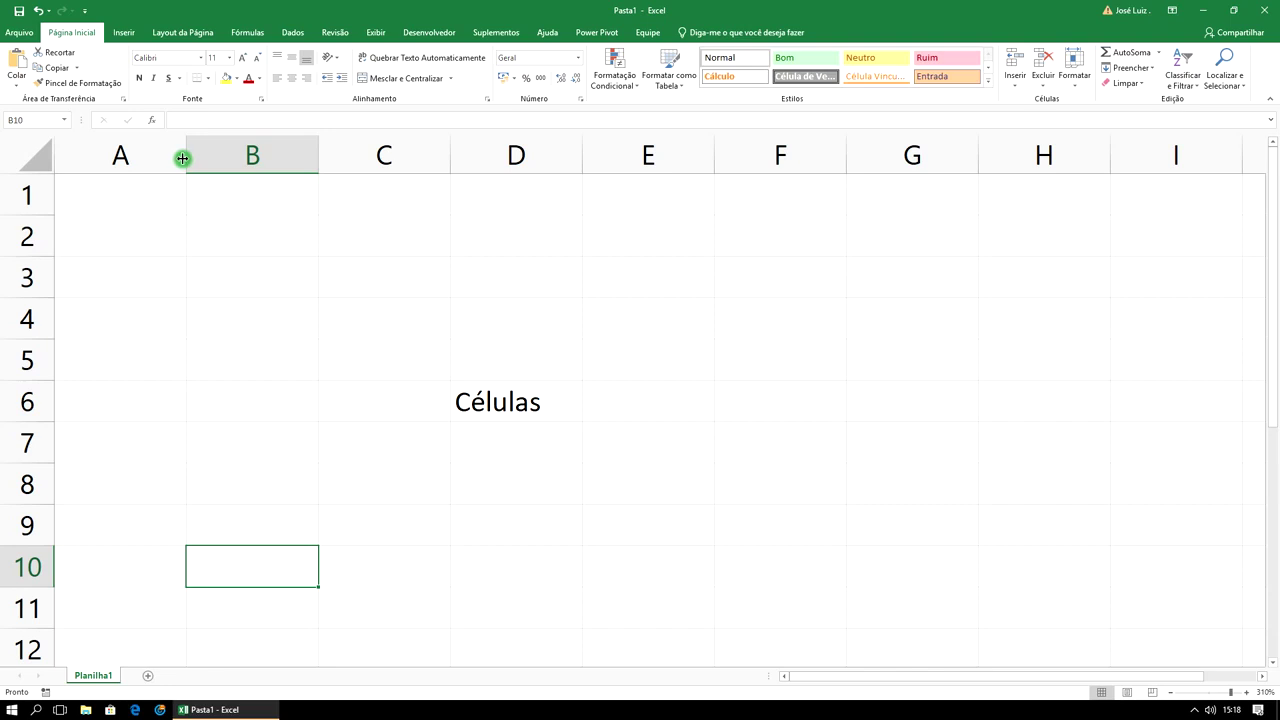
pyautogui.moveTo(185, 159)
pyautogui.mouseDown()
pyautogui.moveTo(294, 161)
pyautogui.moveTo(180, 161)
pyautogui.mouseUp()
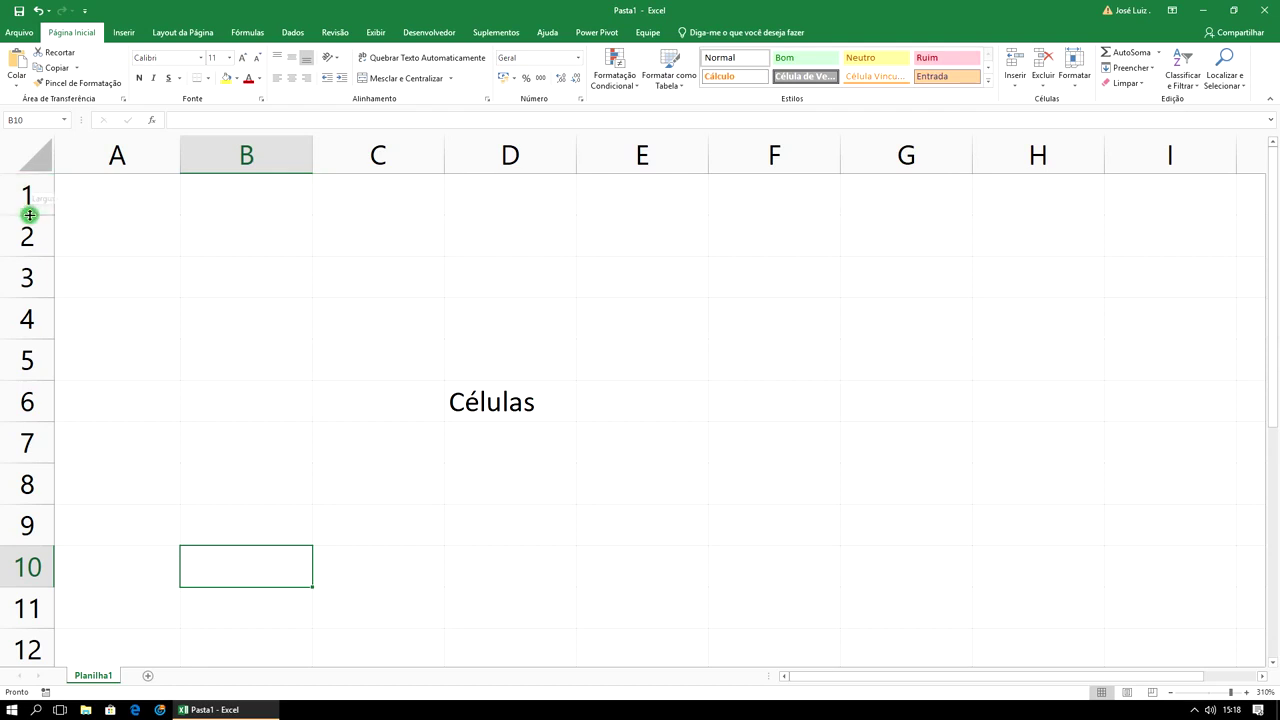
pyautogui.moveTo(27, 215); pyautogui.dragTo(35, 333)
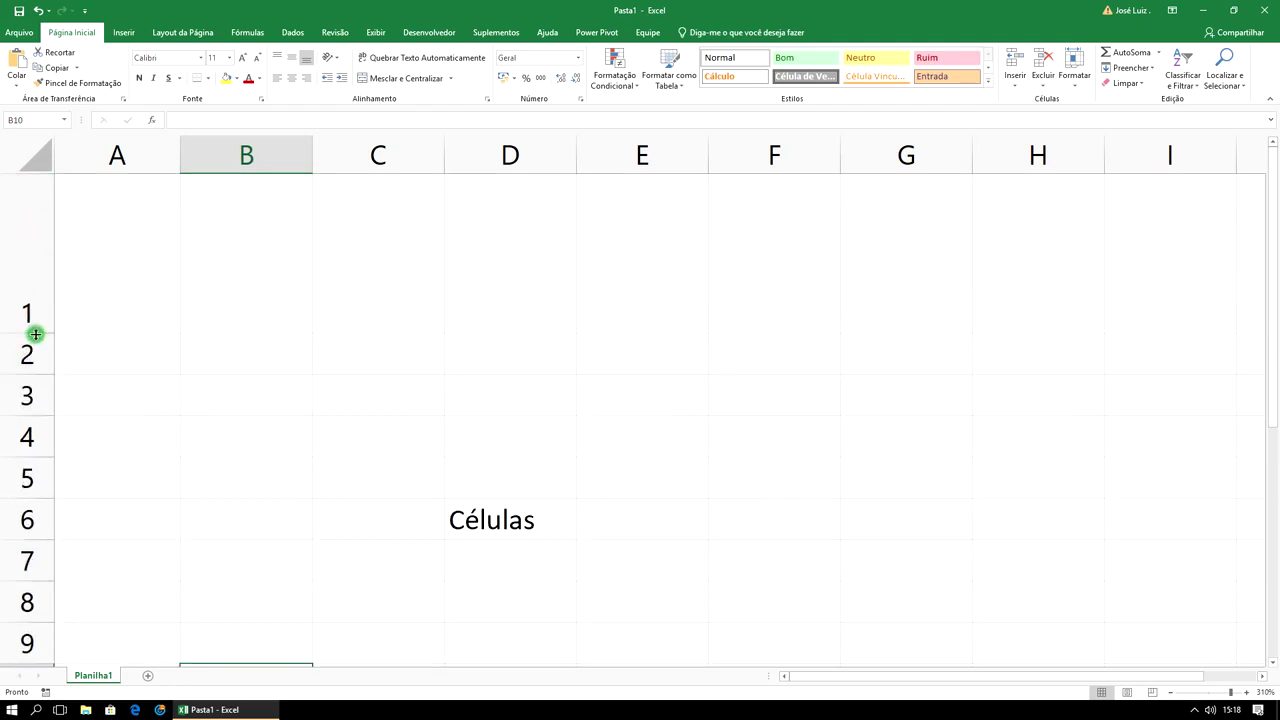
pyautogui.moveTo(30, 333); pyautogui.dragTo(21, 211)
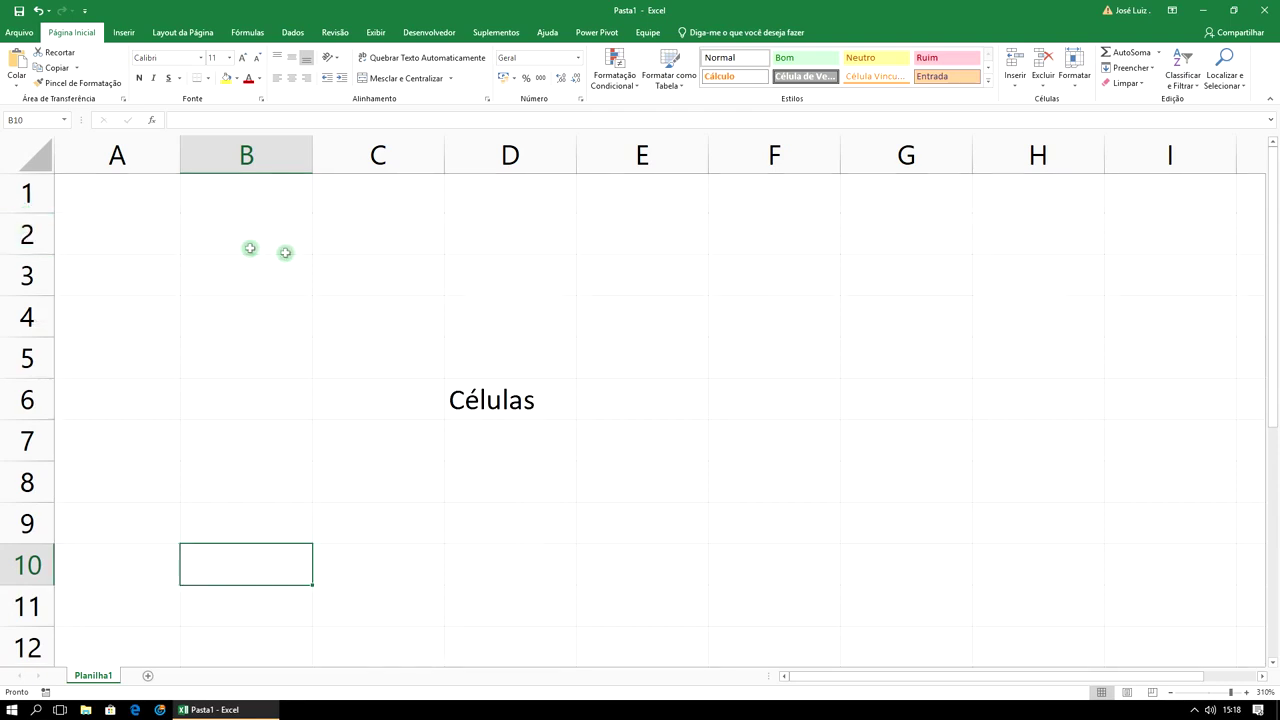
# - Type 'Paralelepipedo' into cell A2 and confirm it, then open B2's context menu
pyautogui.click(120, 235)
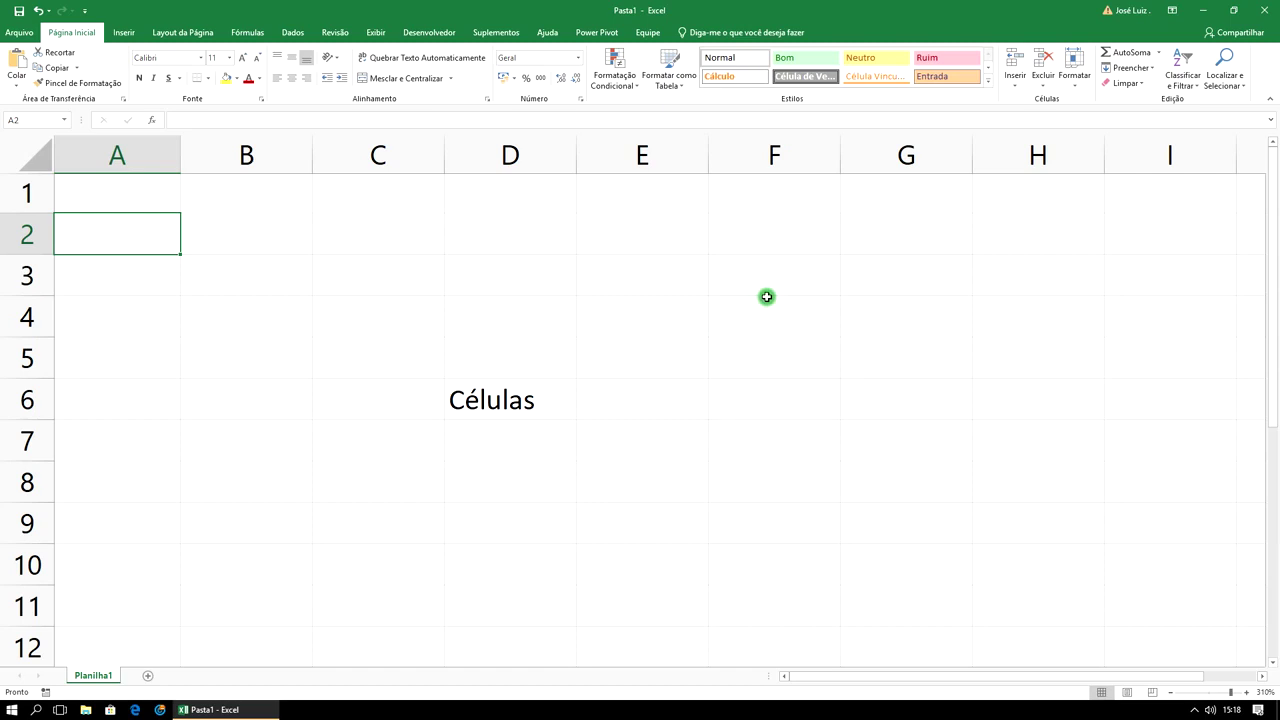
pyautogui.write('Paralelepipedo')
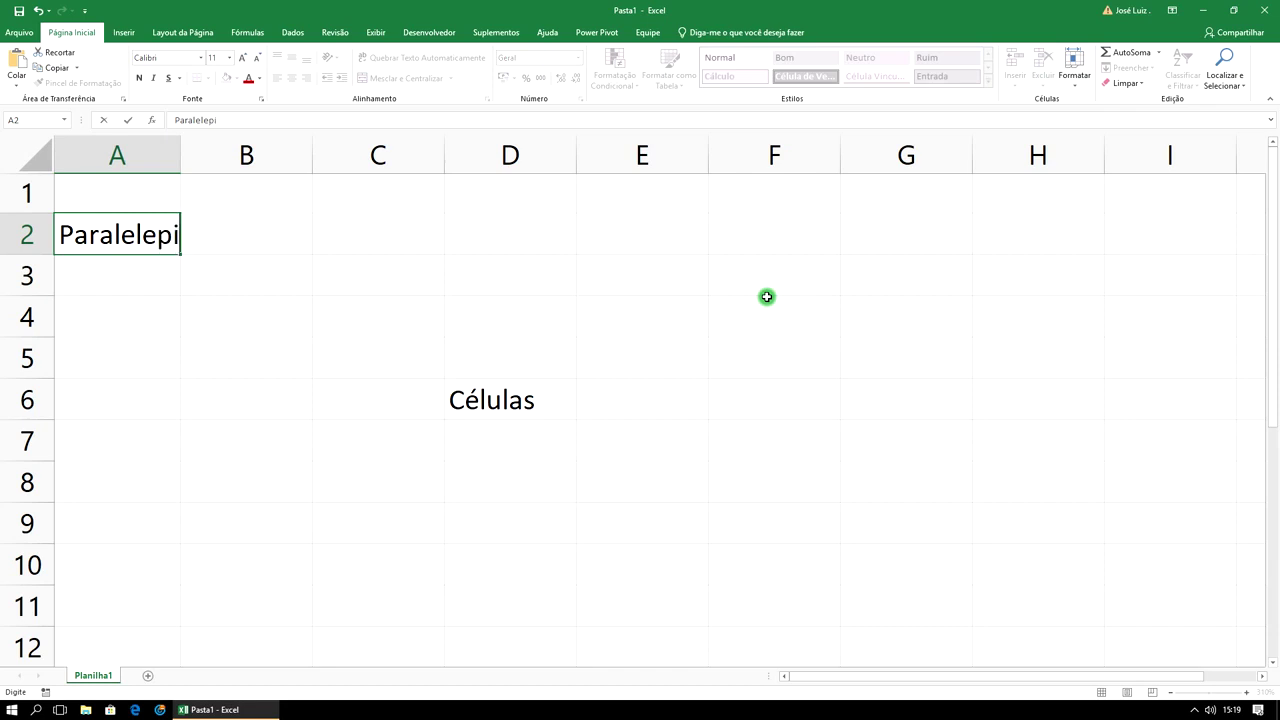
pyautogui.click(566, 277)
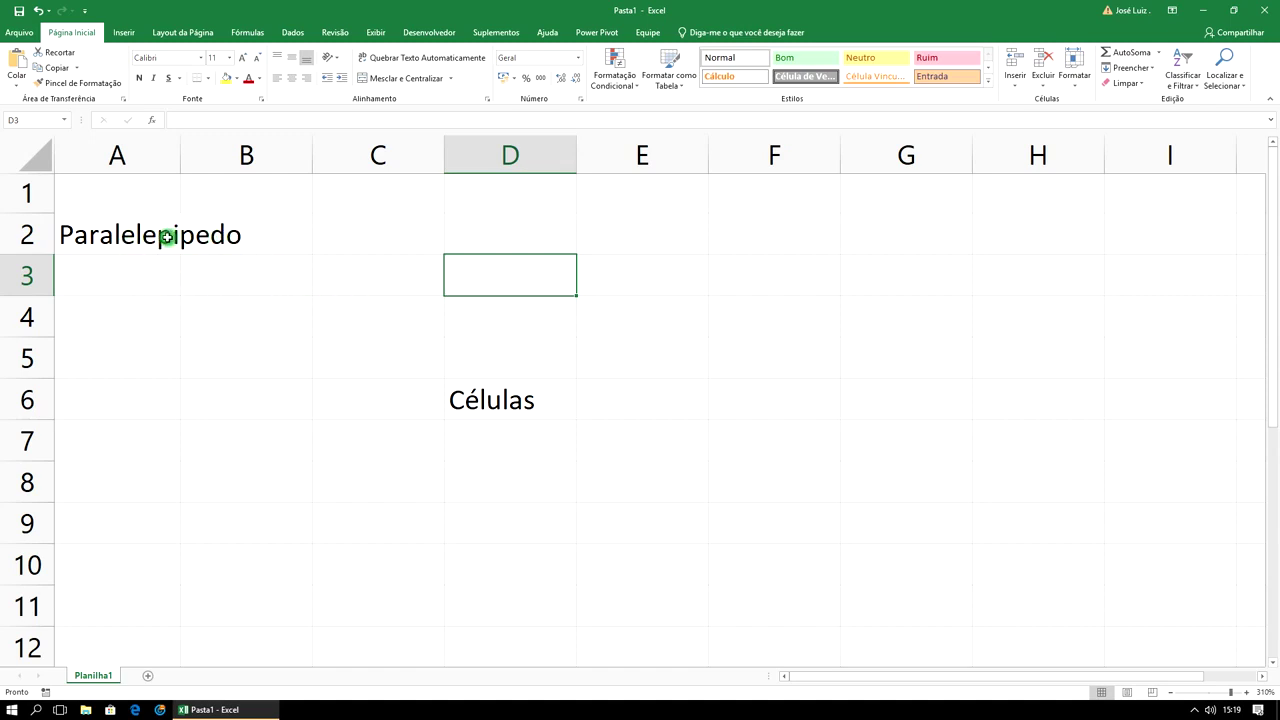
pyautogui.click(113, 233)
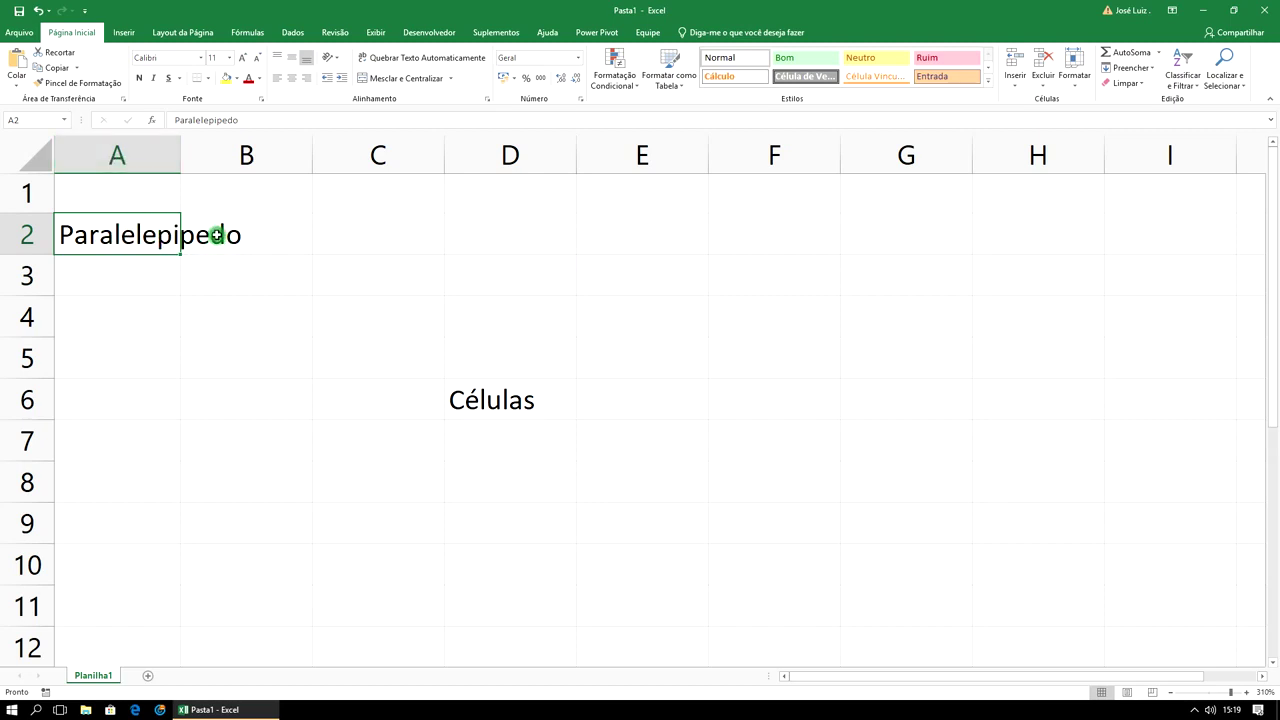
pyautogui.click(216, 235)
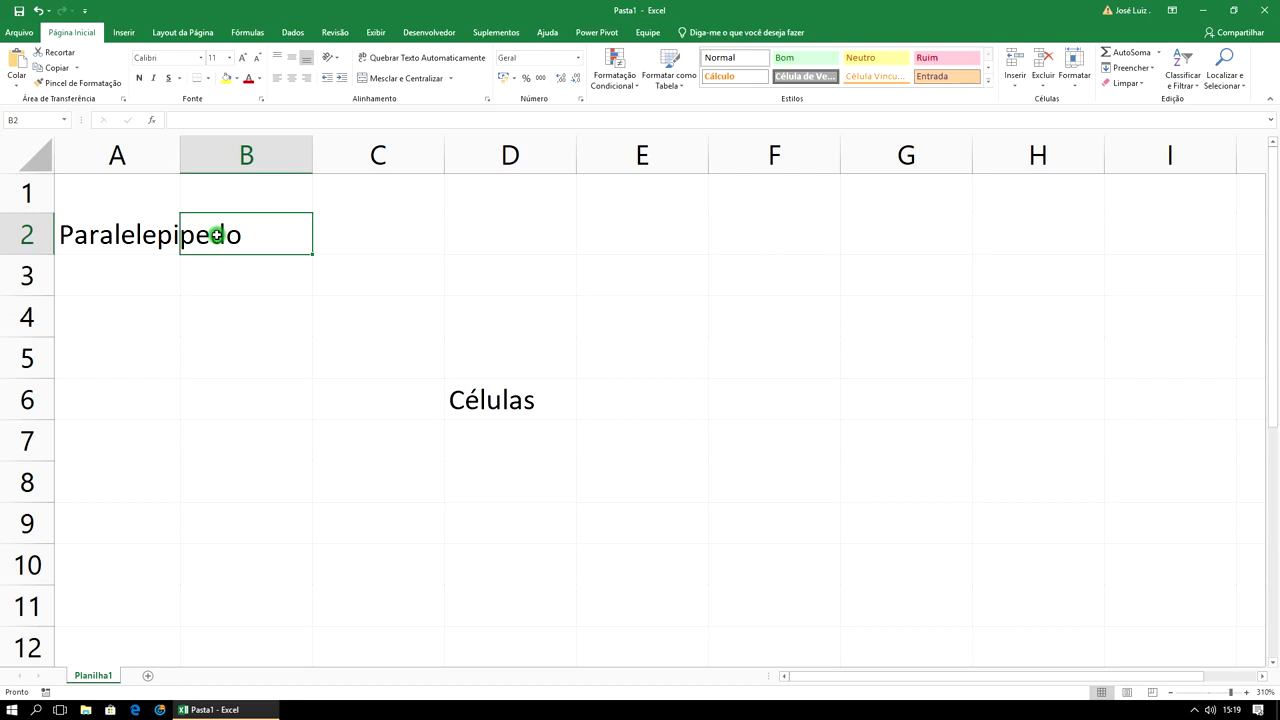
pyautogui.rightClick(216, 235)
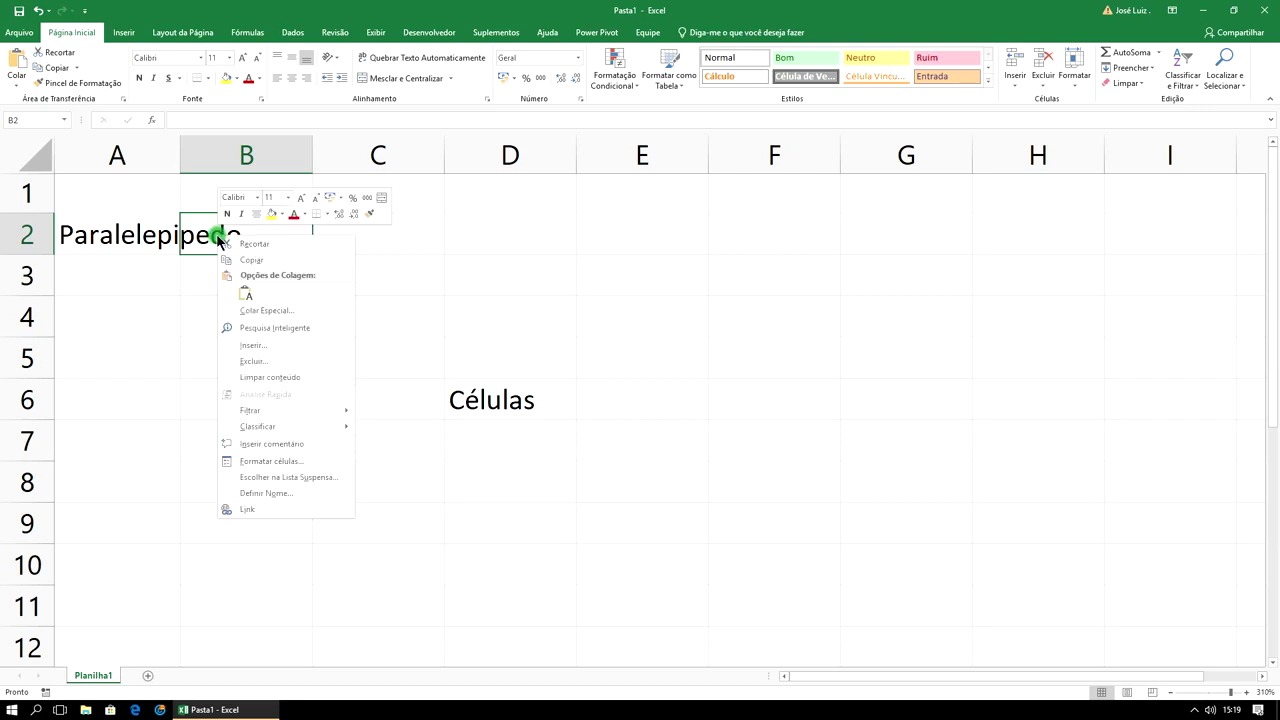
pyautogui.click(266, 361)
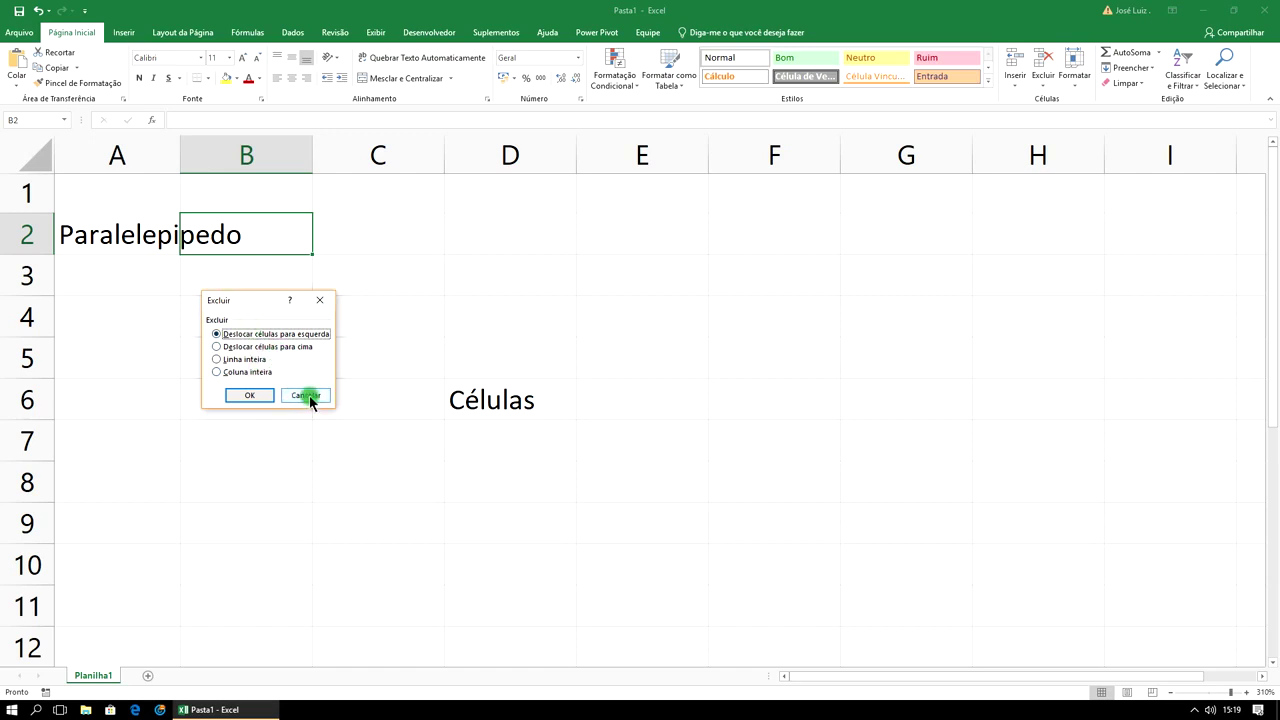
pyautogui.click(255, 396)
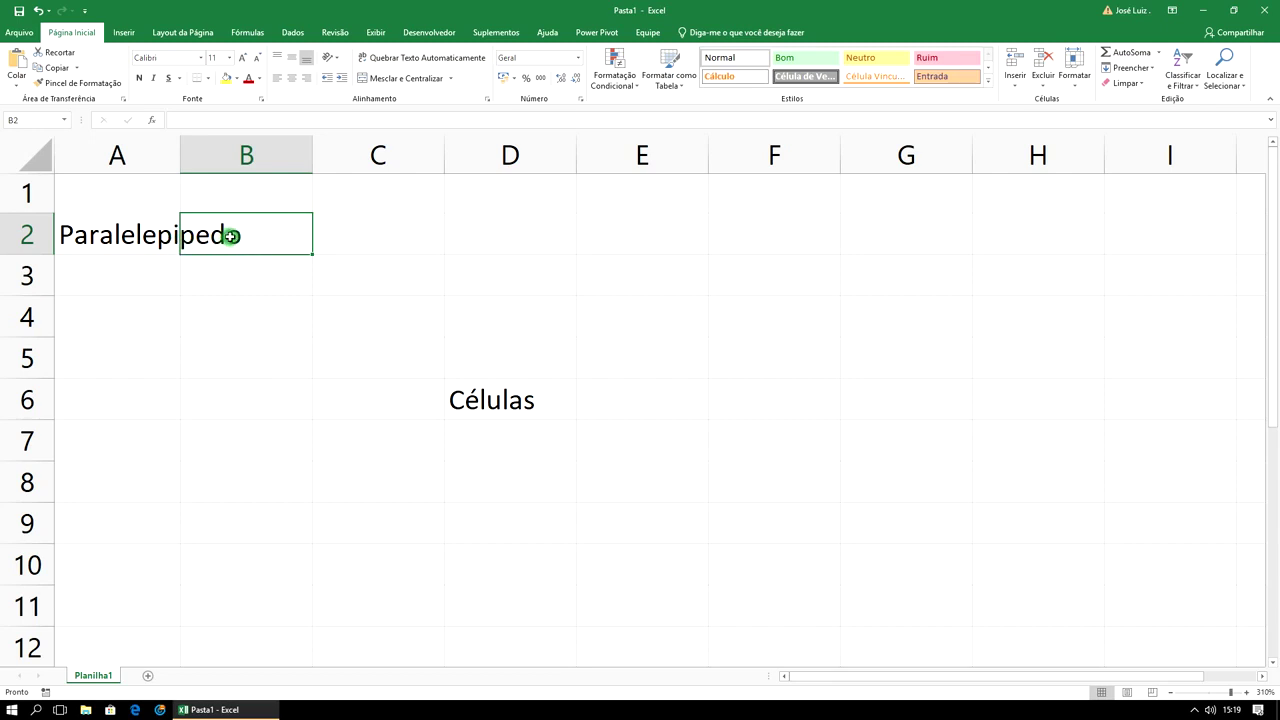
pyautogui.click(150, 239)
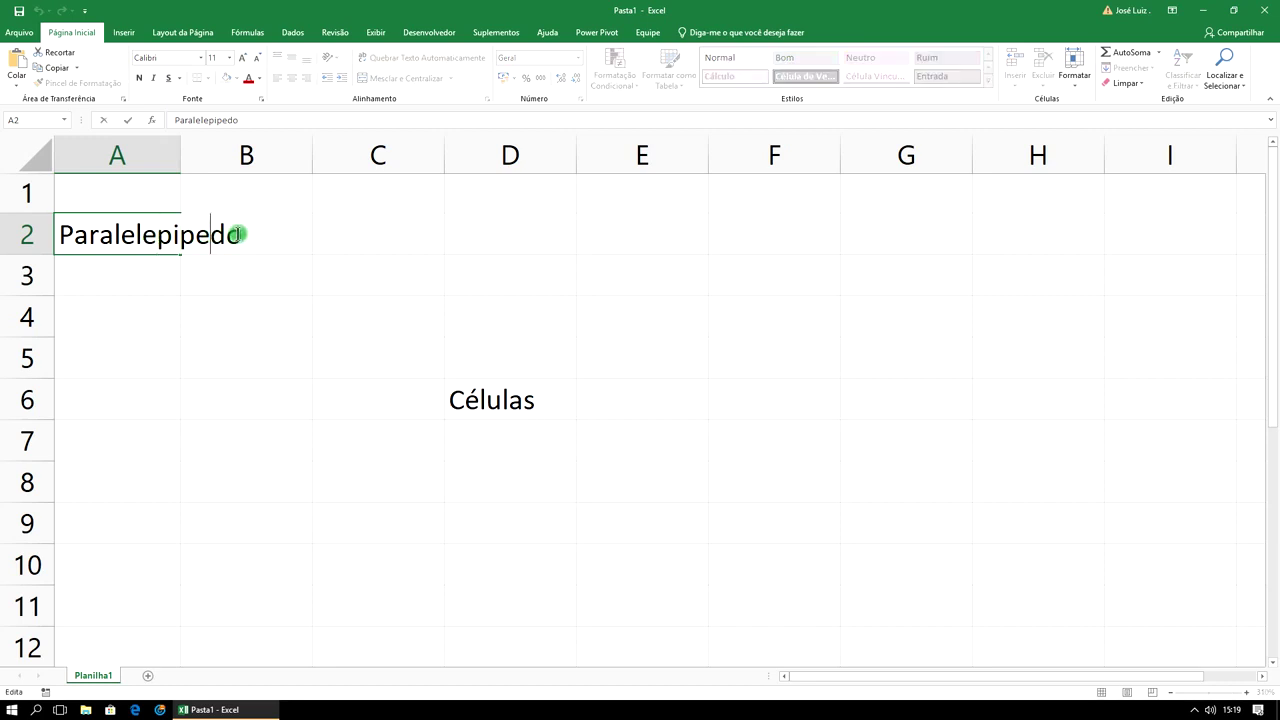
pyautogui.click(200, 274)
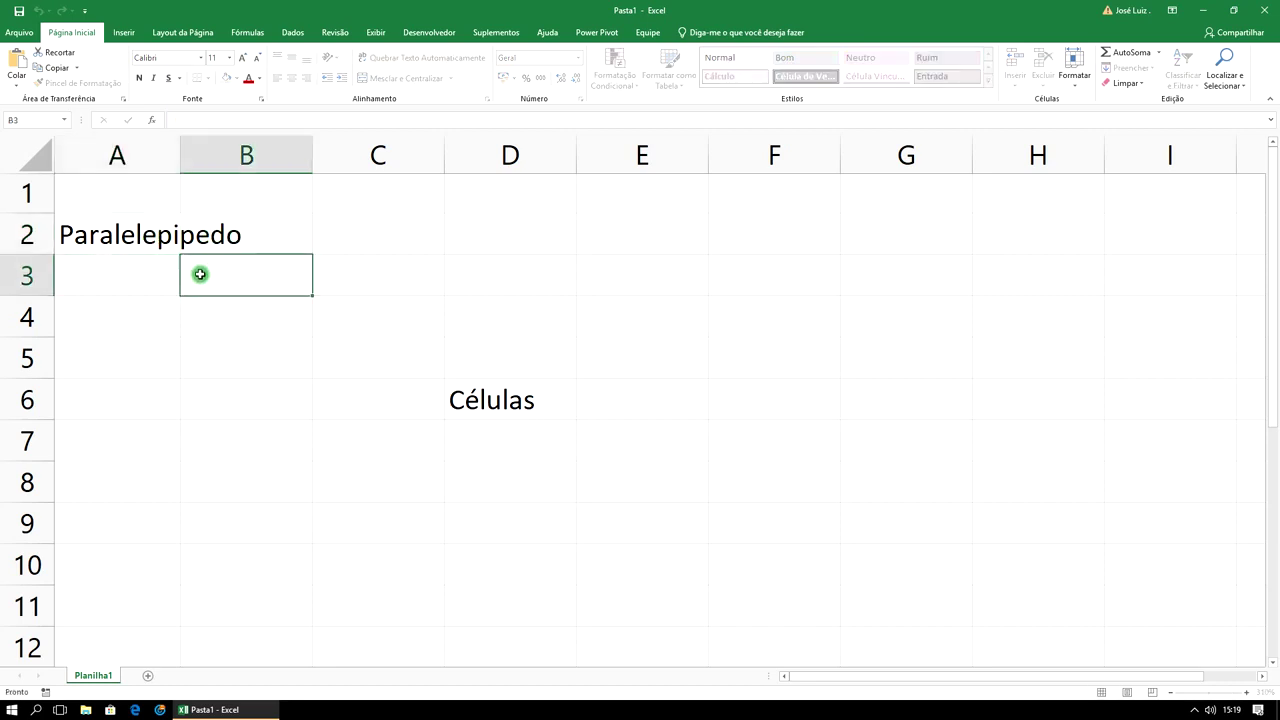
pyautogui.click(152, 240)
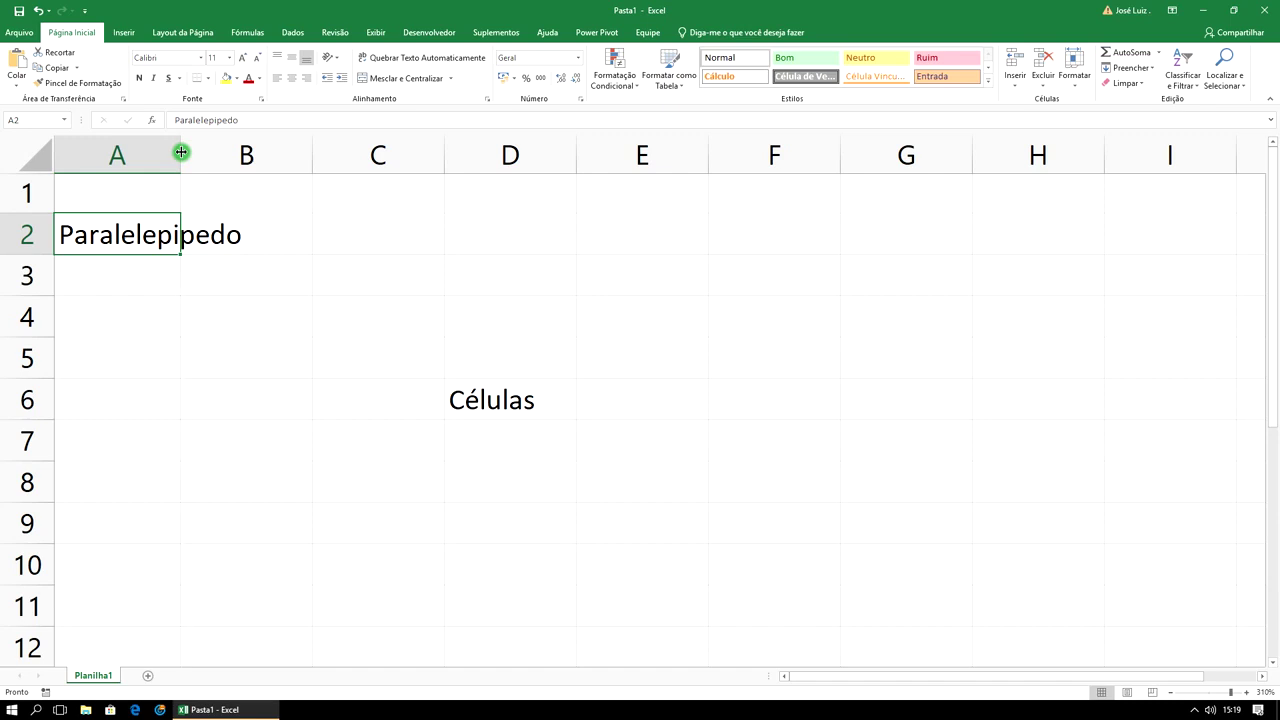
# - Drag column A's border wider so 'Paralelepipedo' fits inside A2
pyautogui.moveTo(181, 152); pyautogui.dragTo(266, 152)
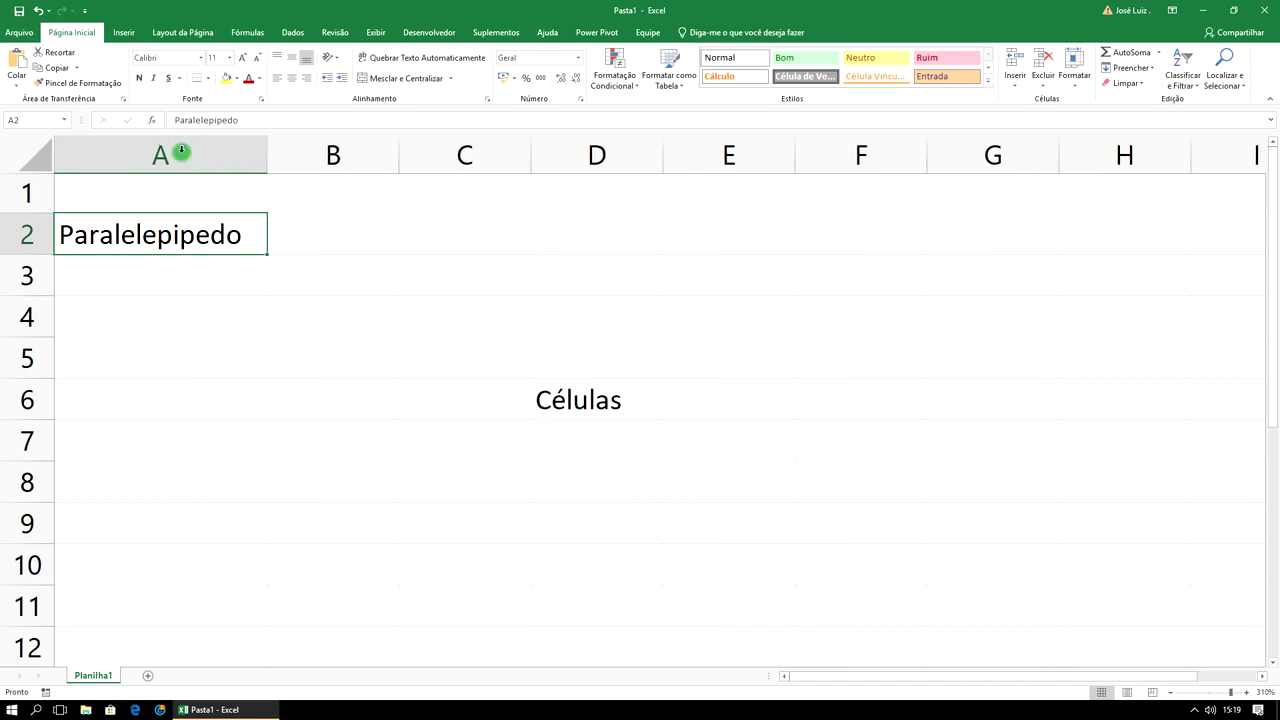
pyautogui.click(356, 293)
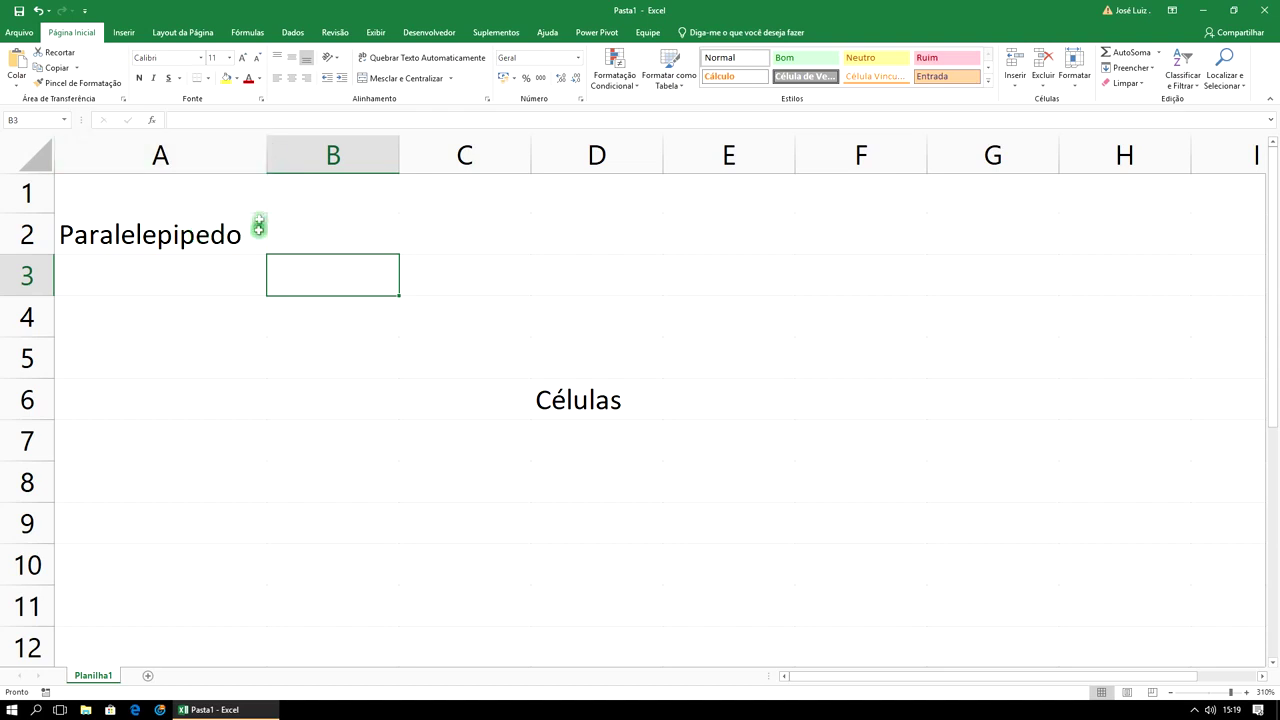
pyautogui.moveTo(266, 155)
pyautogui.mouseDown()
pyautogui.moveTo(132, 160)
pyautogui.moveTo(267, 171)
pyautogui.mouseUp()
pyautogui.click(306, 234)
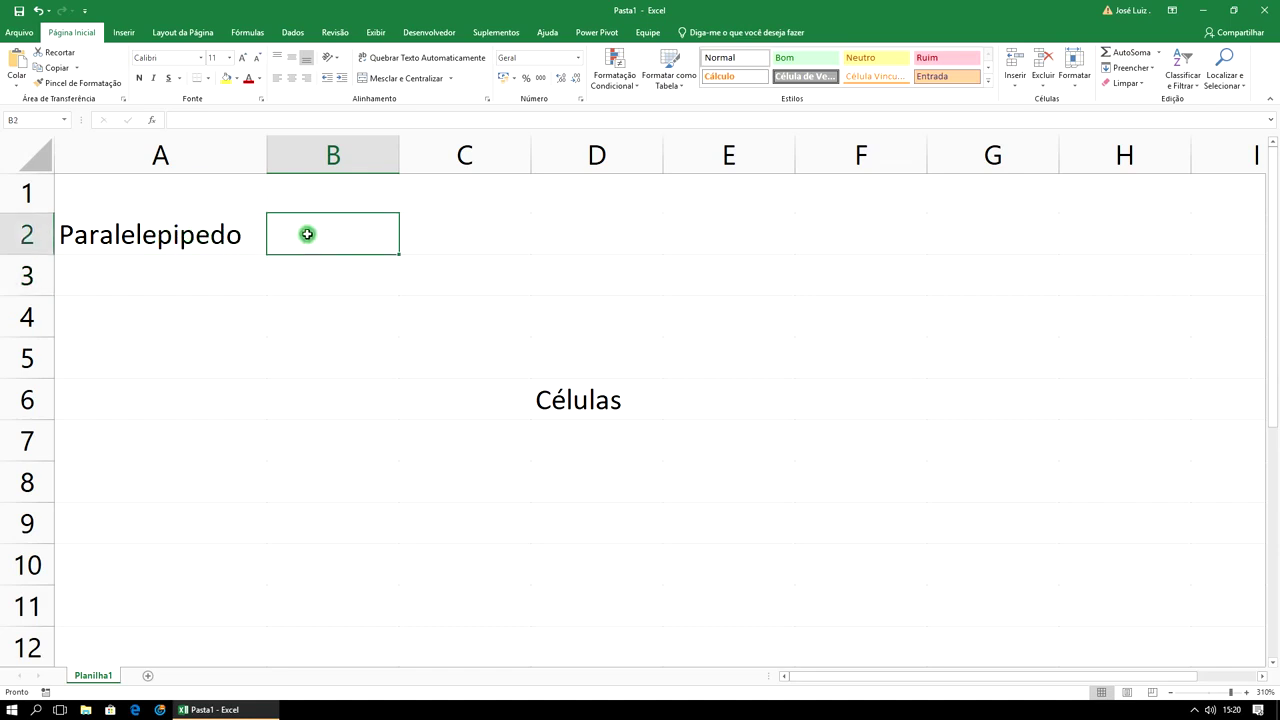
pyautogui.write('######')
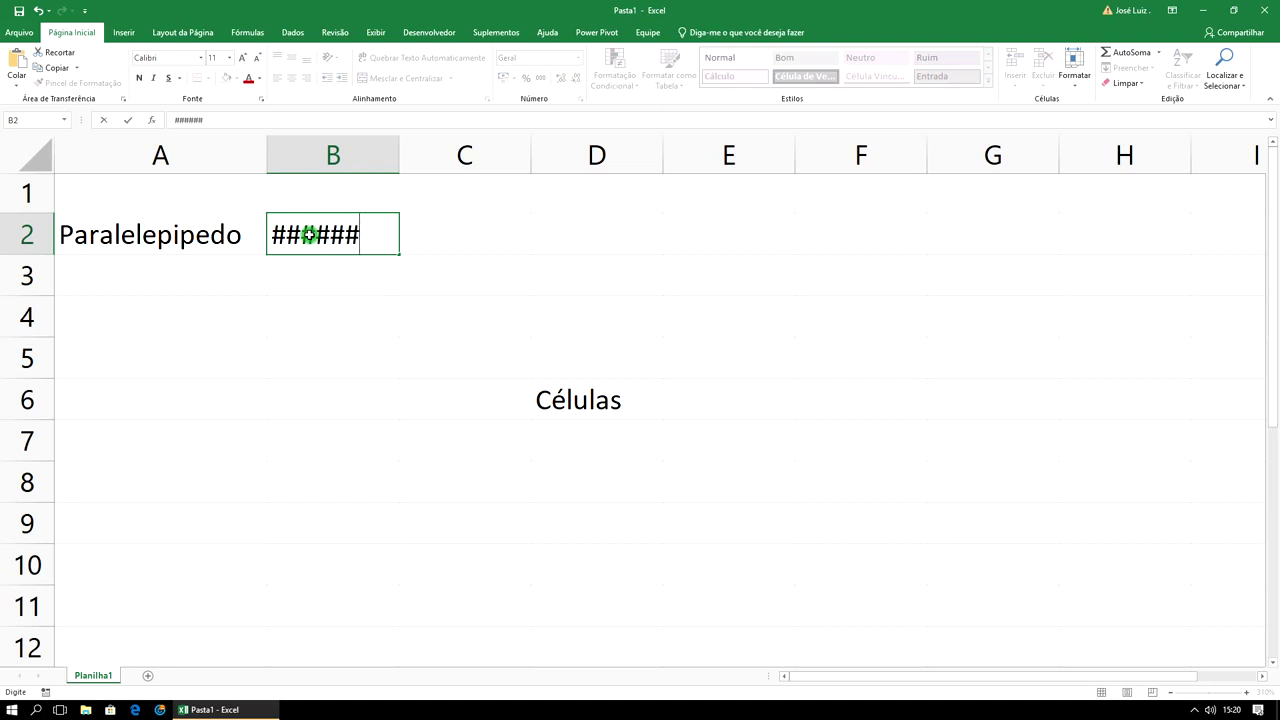
pyautogui.click(408, 309)
pyautogui.moveTo(400, 164); pyautogui.dragTo(359, 164)
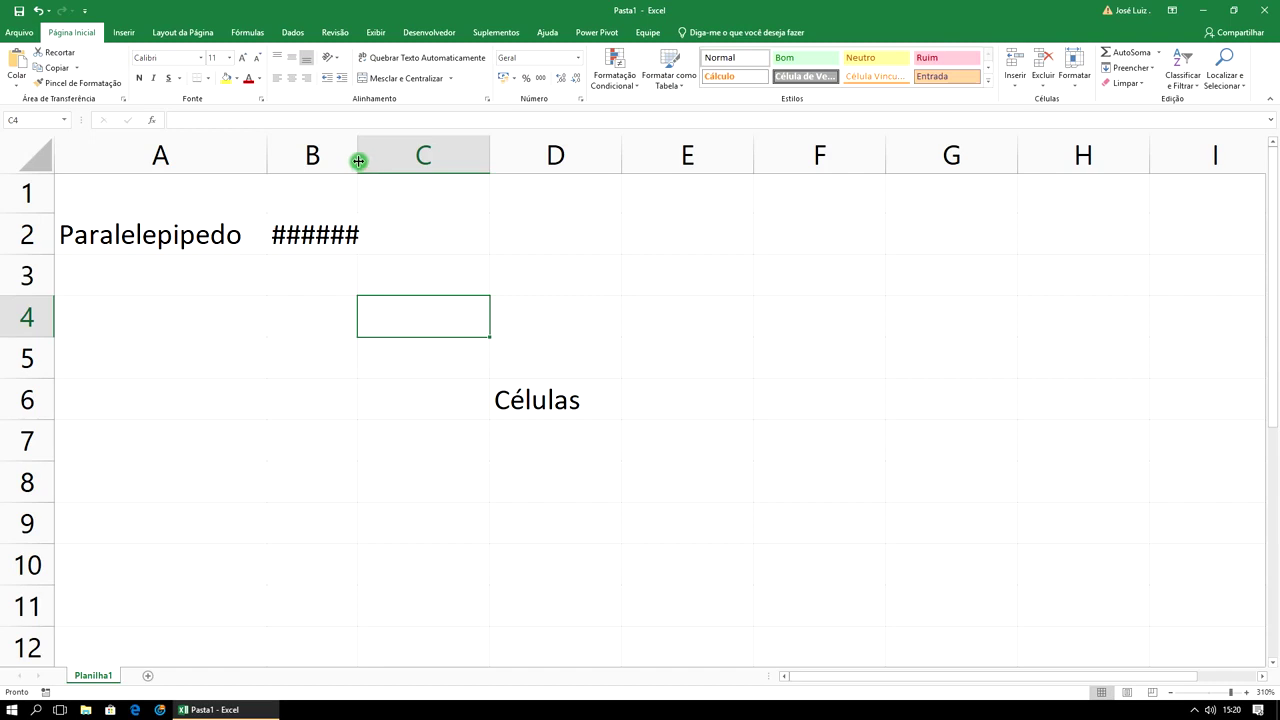
pyautogui.moveTo(358, 161); pyautogui.dragTo(391, 161)
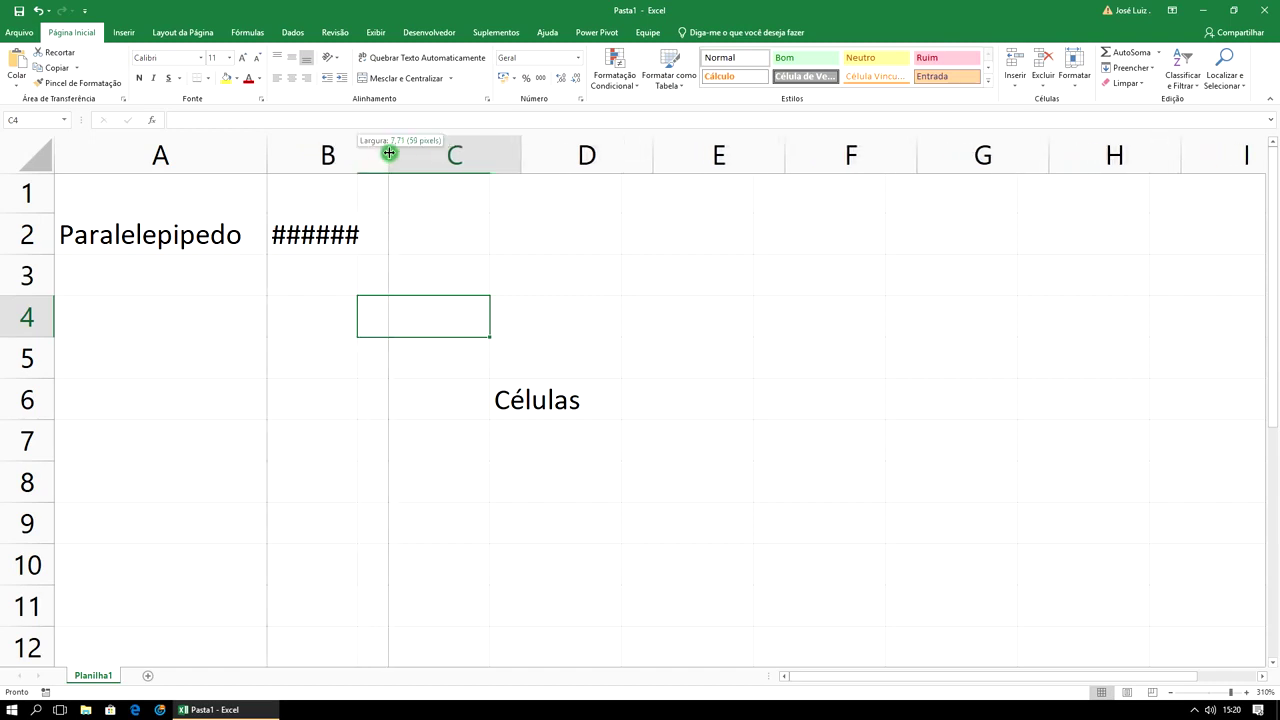
pyautogui.click(357, 235)
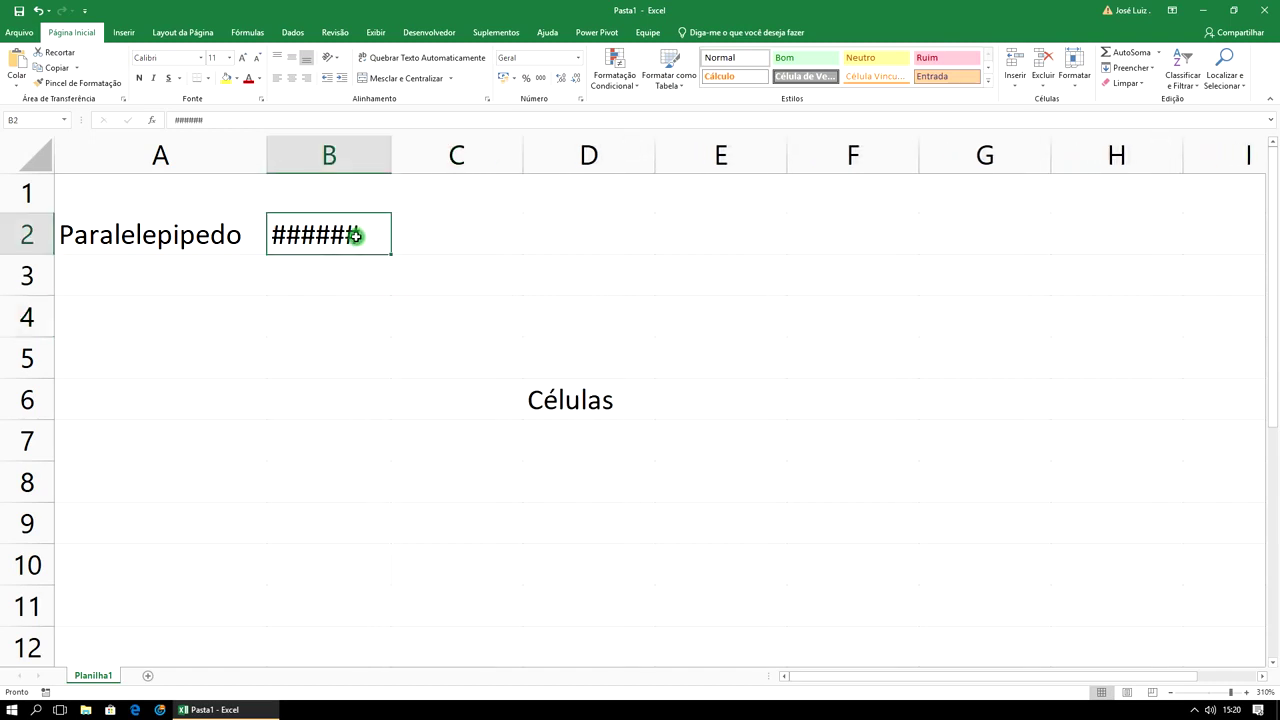
pyautogui.press('Delete')
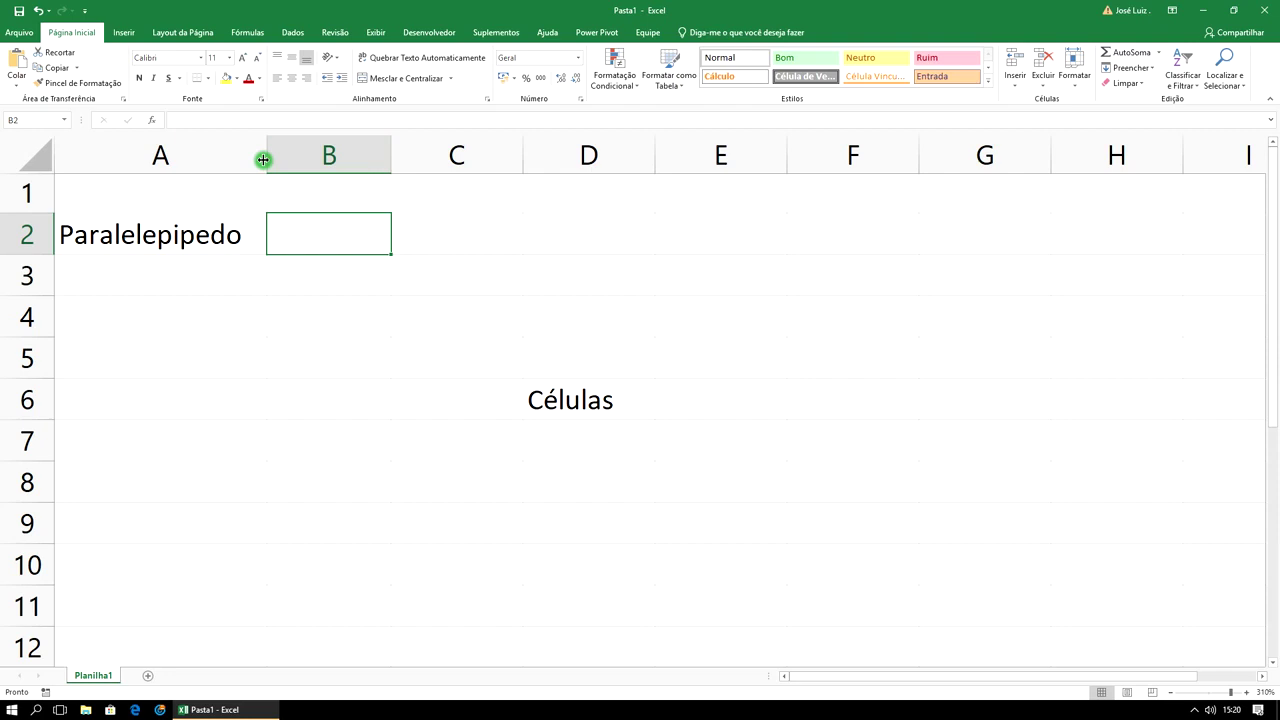
# - Delete D6 ('Células') using 'Deslocar células para esquerda', then select A2
pyautogui.rightClick(584, 401)
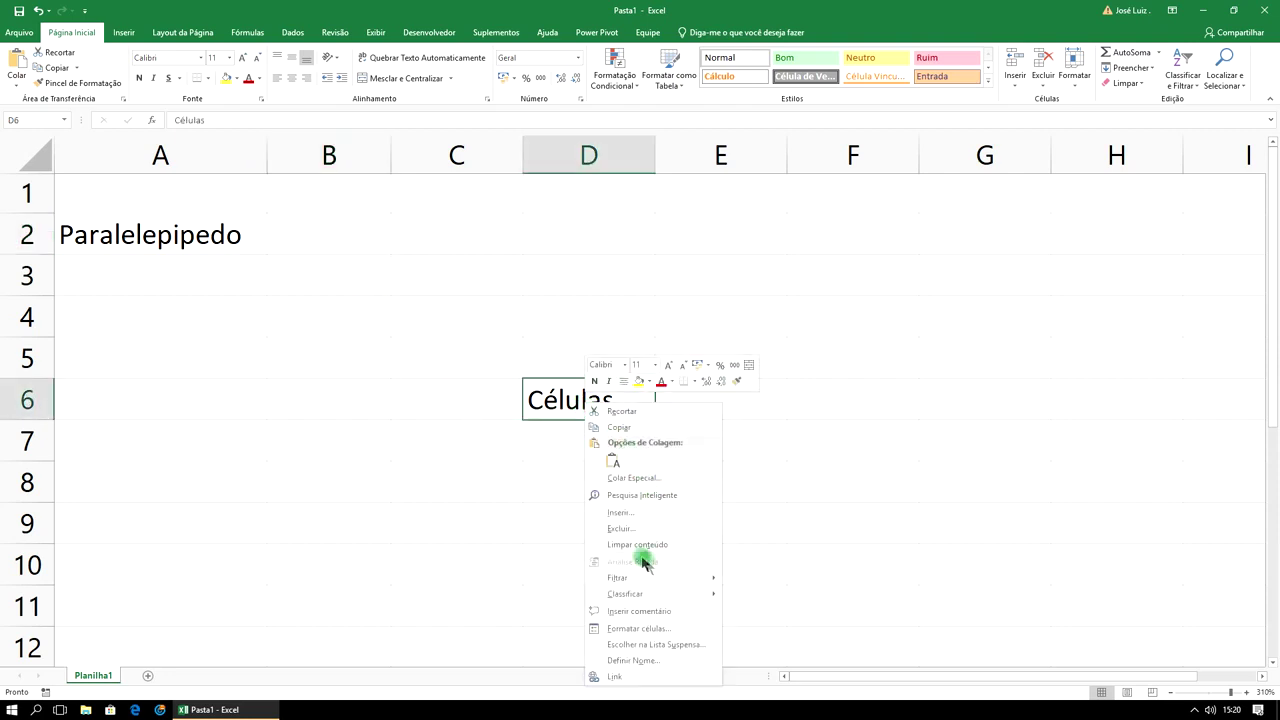
pyautogui.click(624, 528)
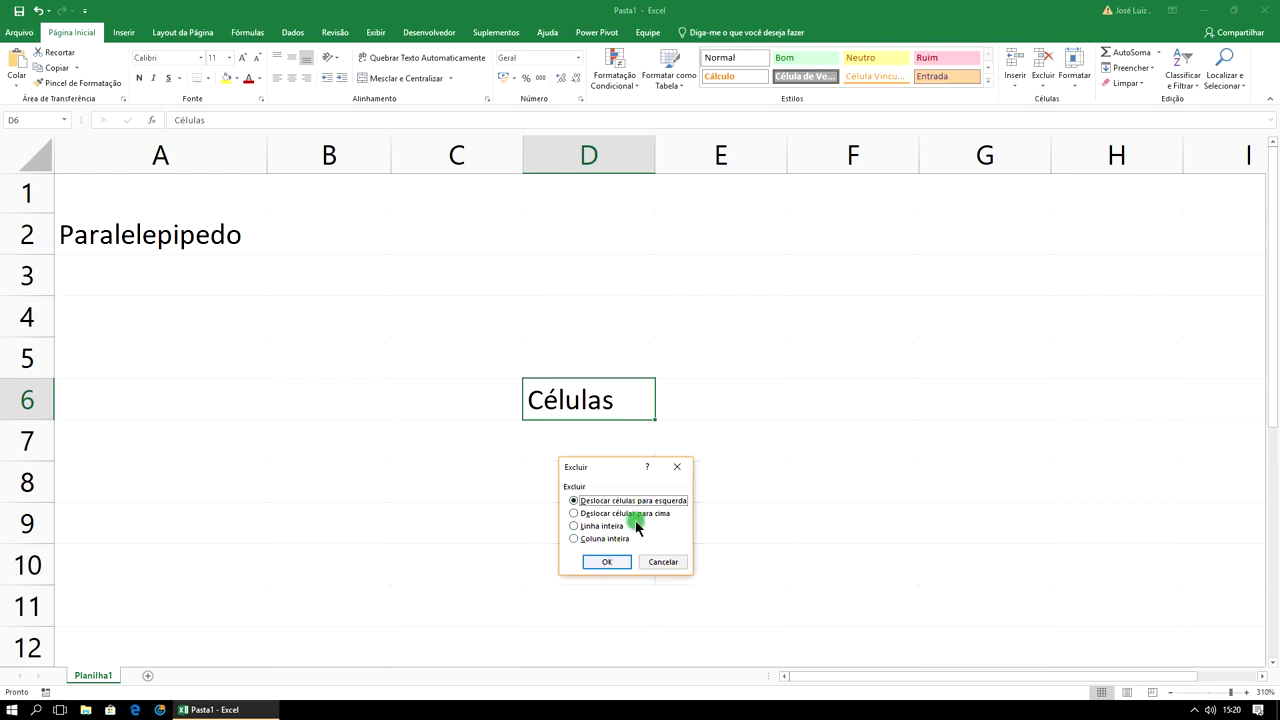
pyautogui.click(607, 561)
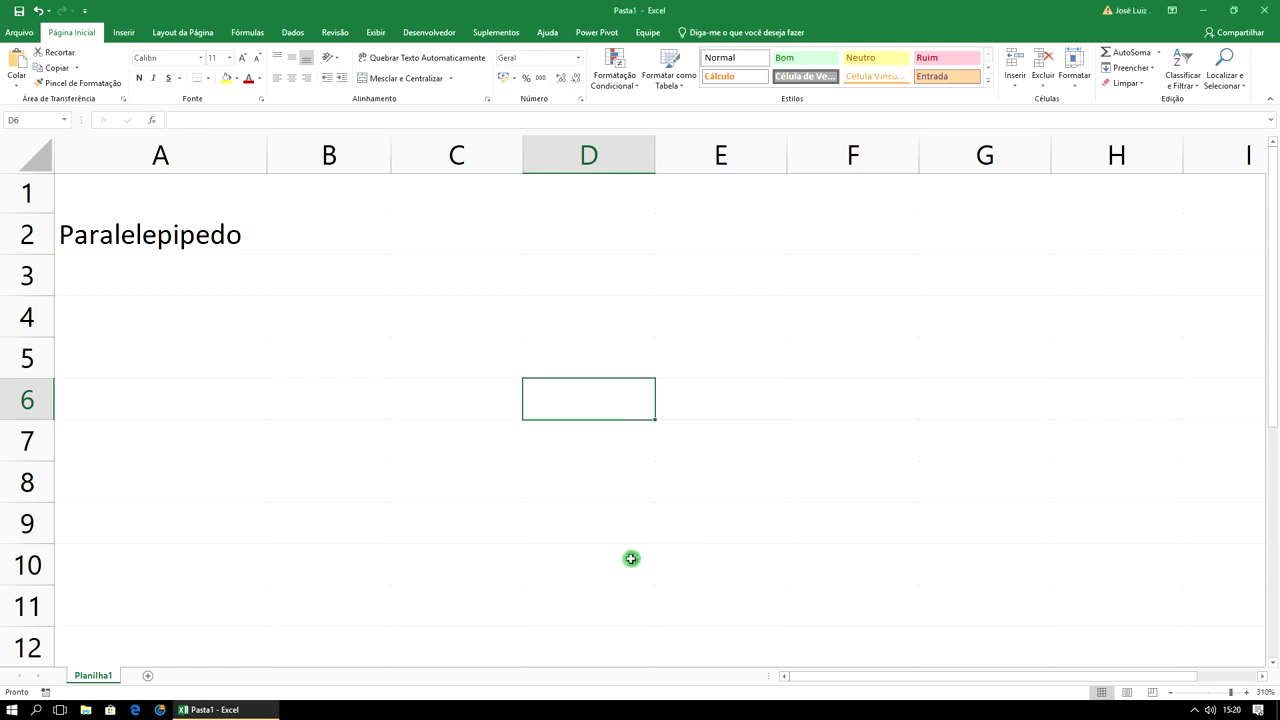
pyautogui.click(432, 400)
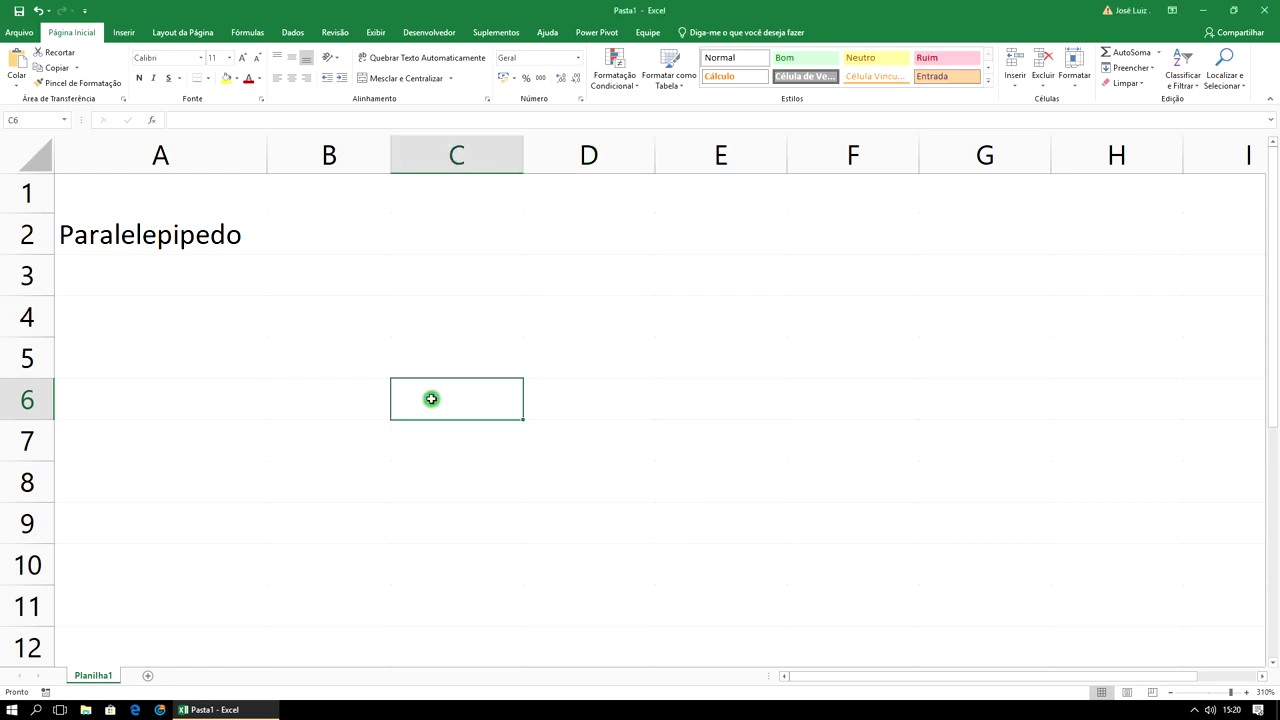
pyautogui.click(209, 237)
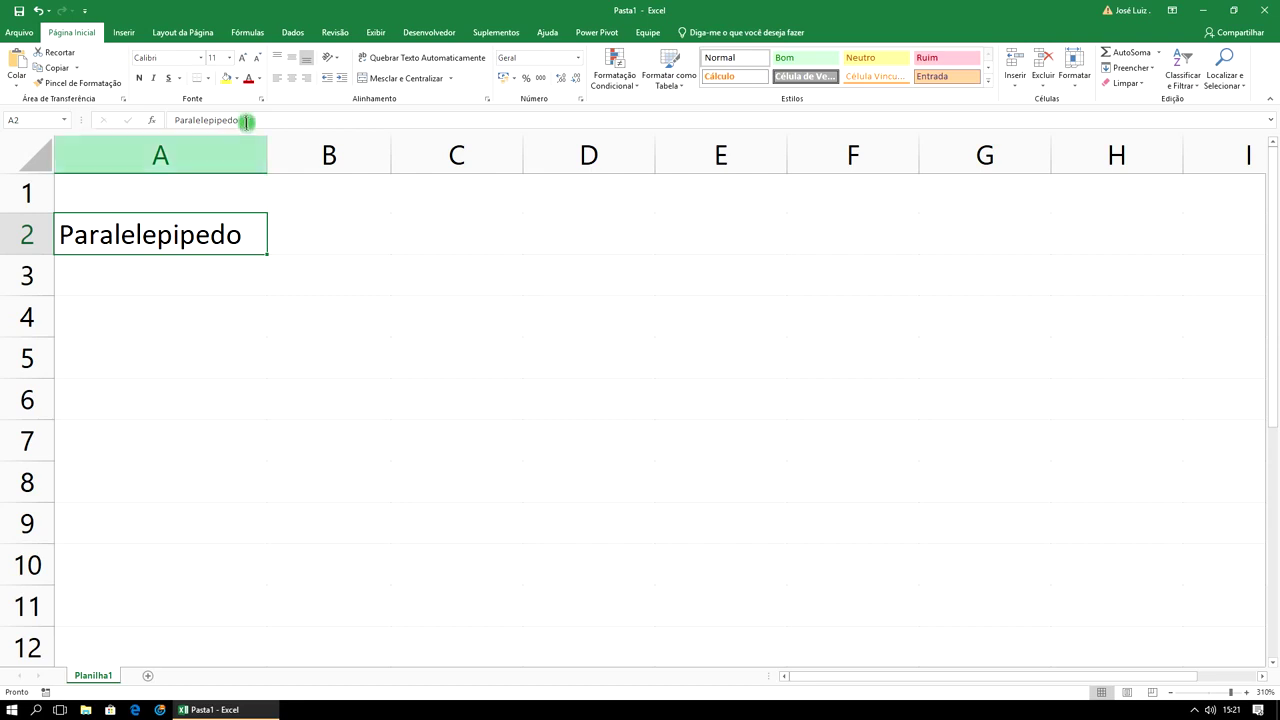
# - Apply the 28 Days Later font at size 14 to A2 and autofit column A
pyautogui.click(201, 58)
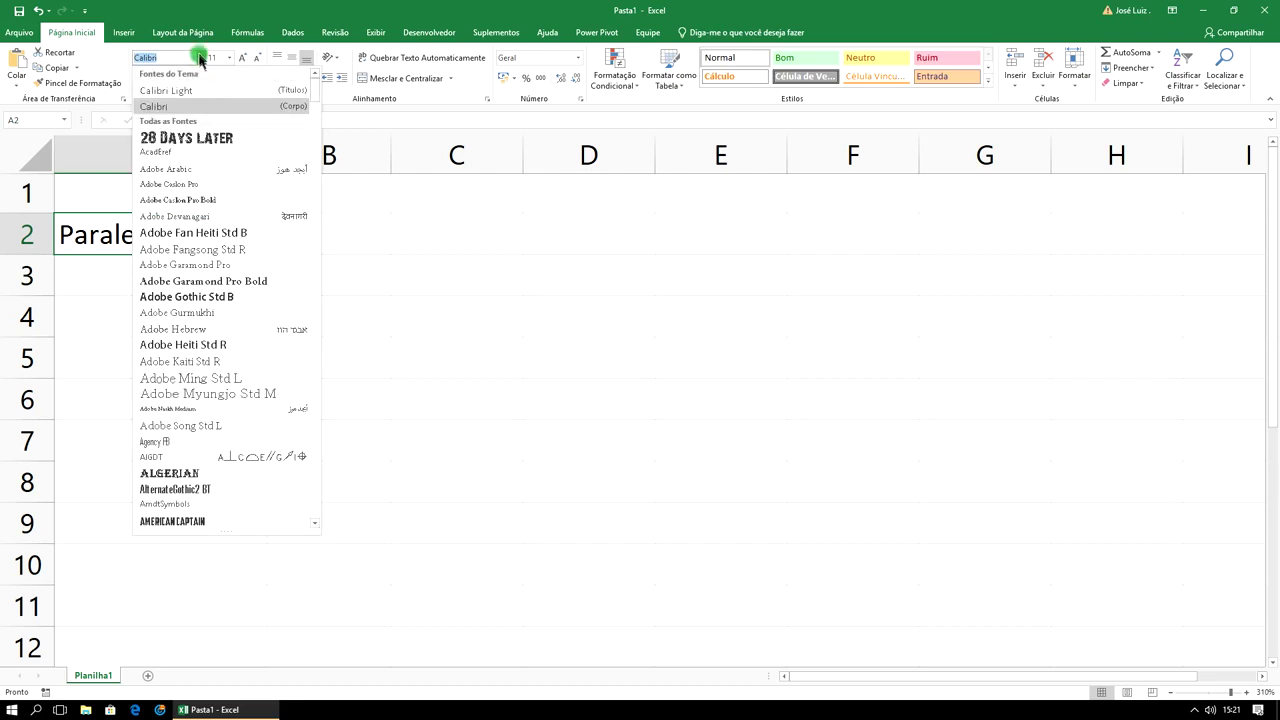
pyautogui.click(206, 137)
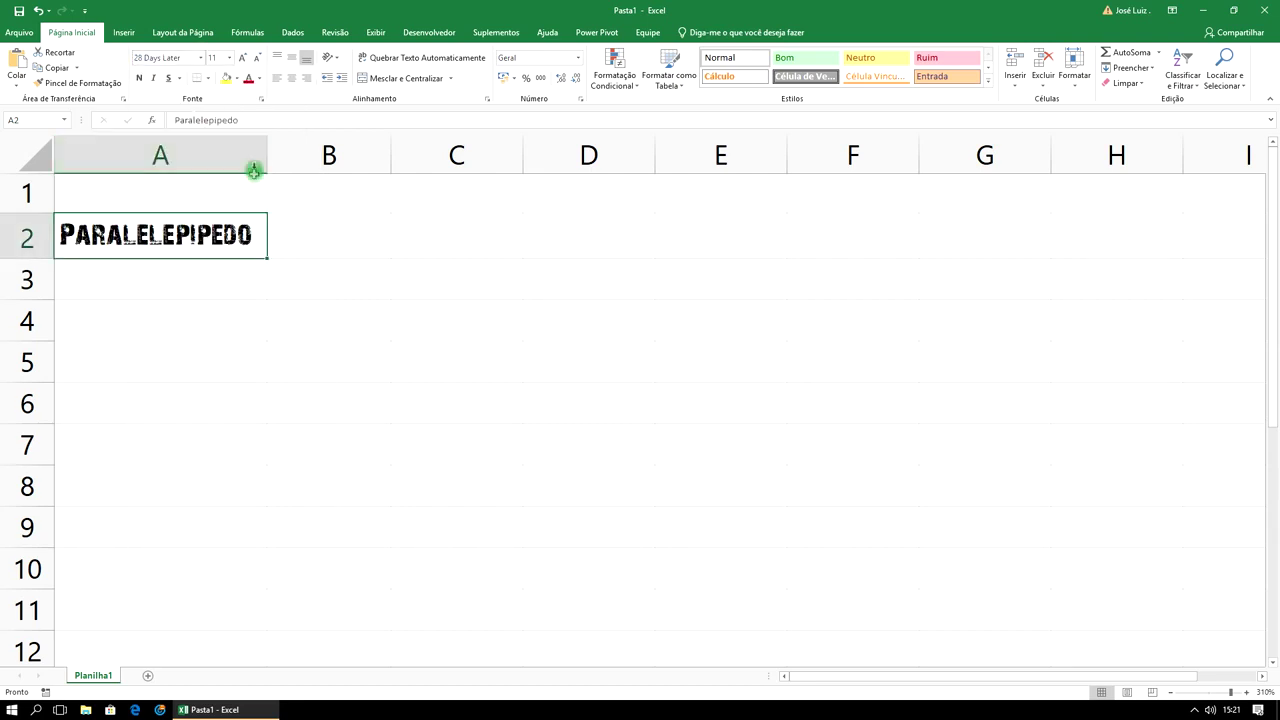
pyautogui.click(230, 60)
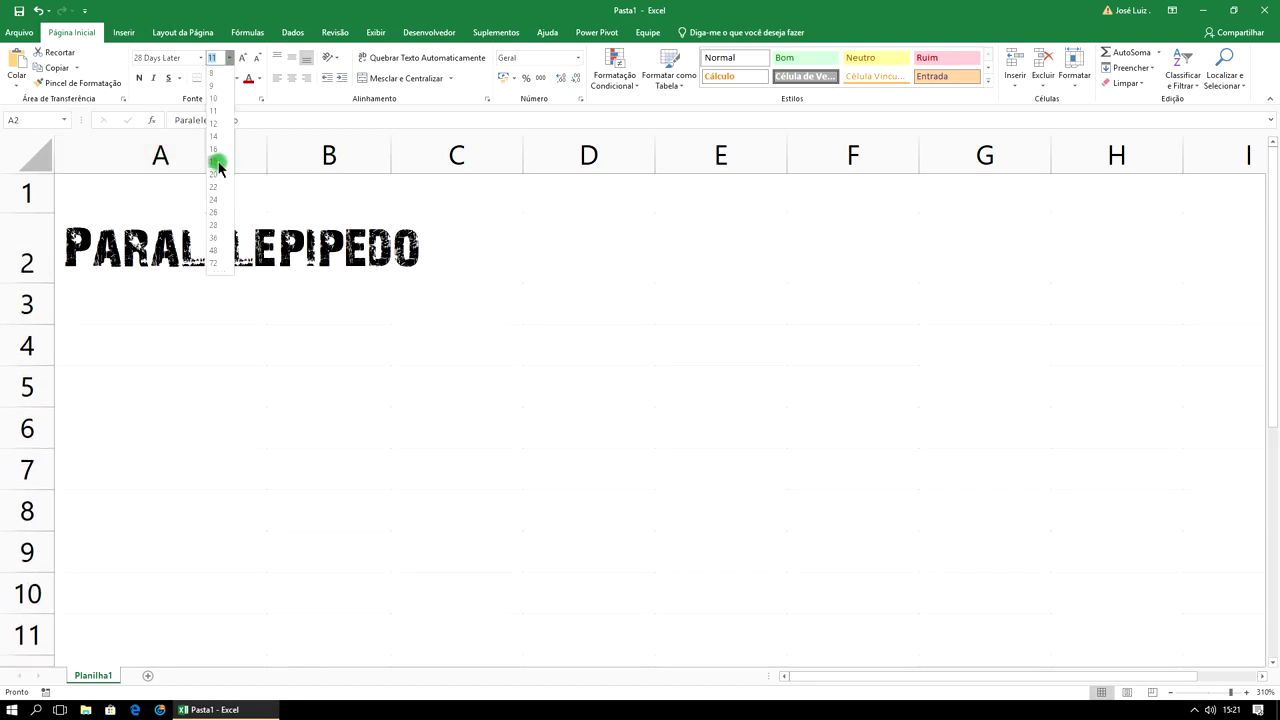
pyautogui.click(216, 137)
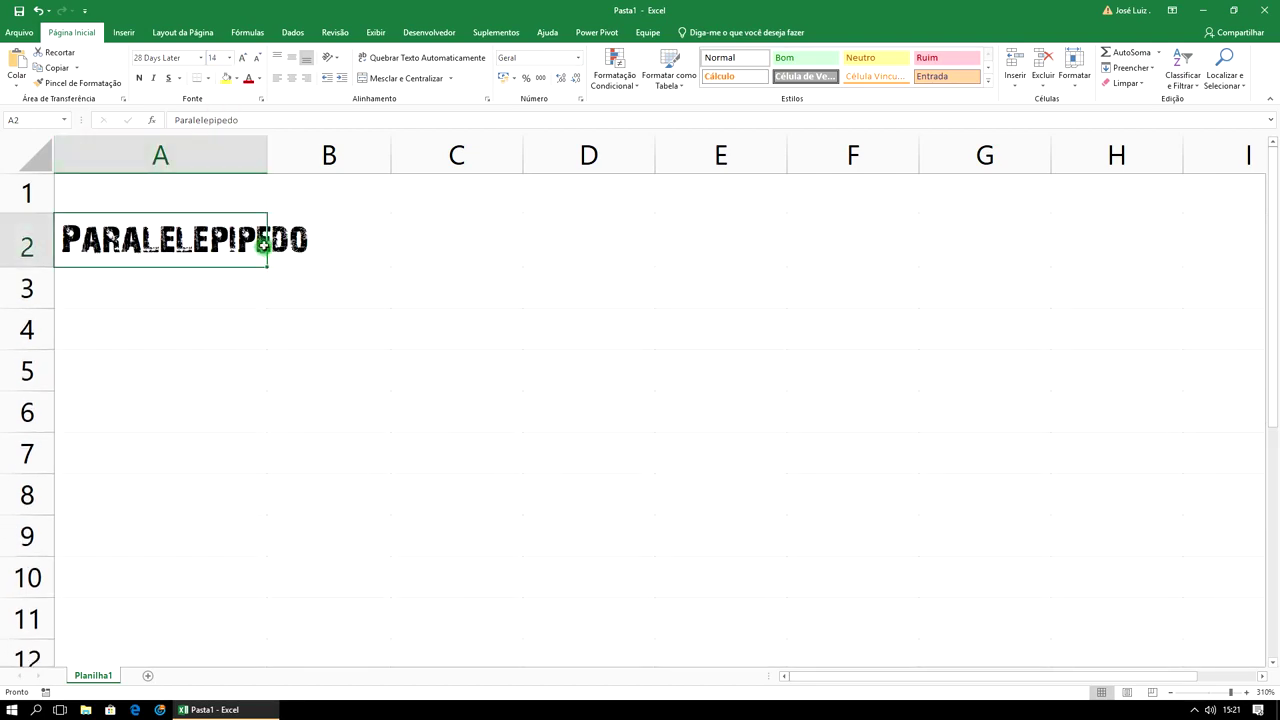
pyautogui.doubleClick(267, 148)
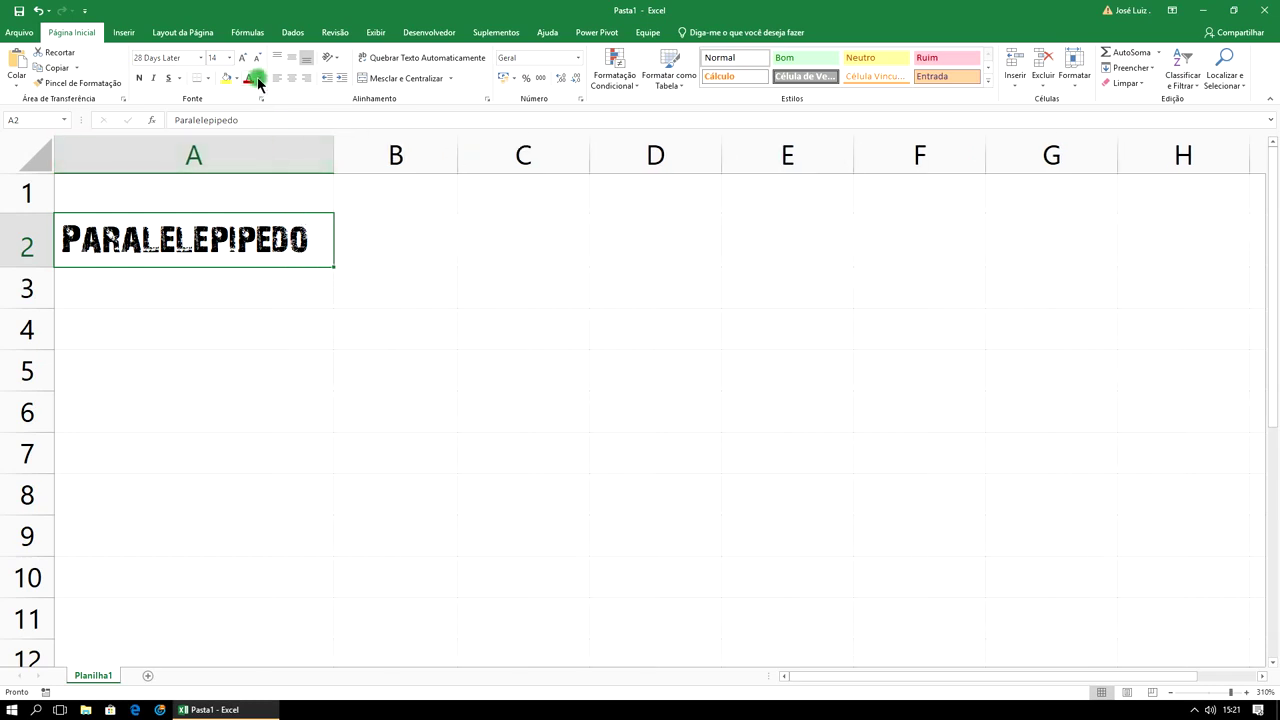
# - Make A2's text blue and fill the cell with light orange
pyautogui.click(259, 78)
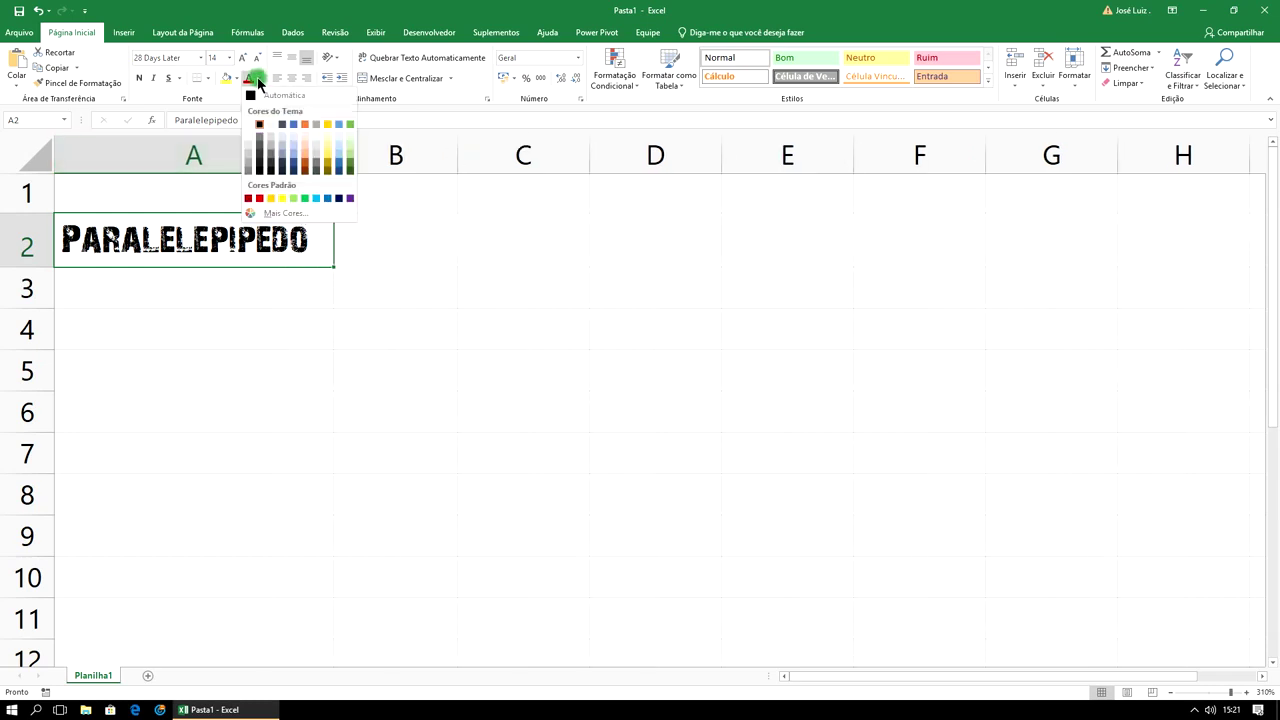
pyautogui.click(292, 126)
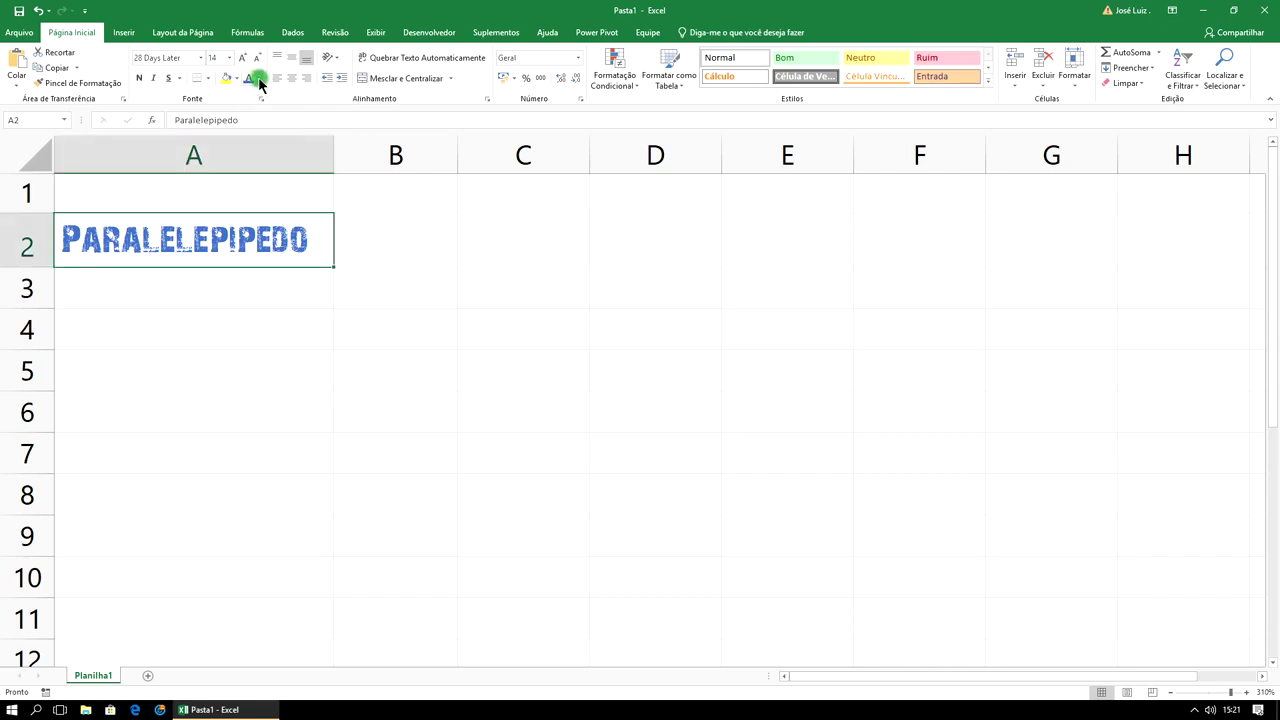
pyautogui.click(259, 80)
pyautogui.click(237, 79)
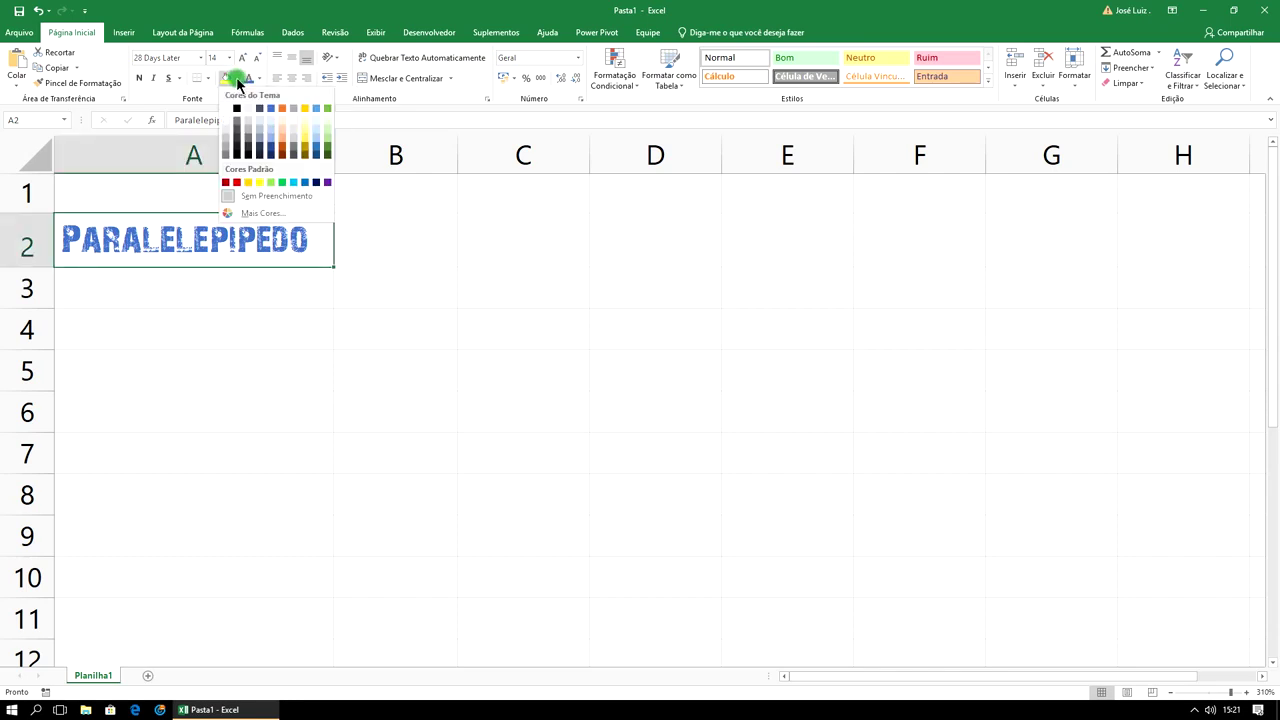
pyautogui.click(281, 145)
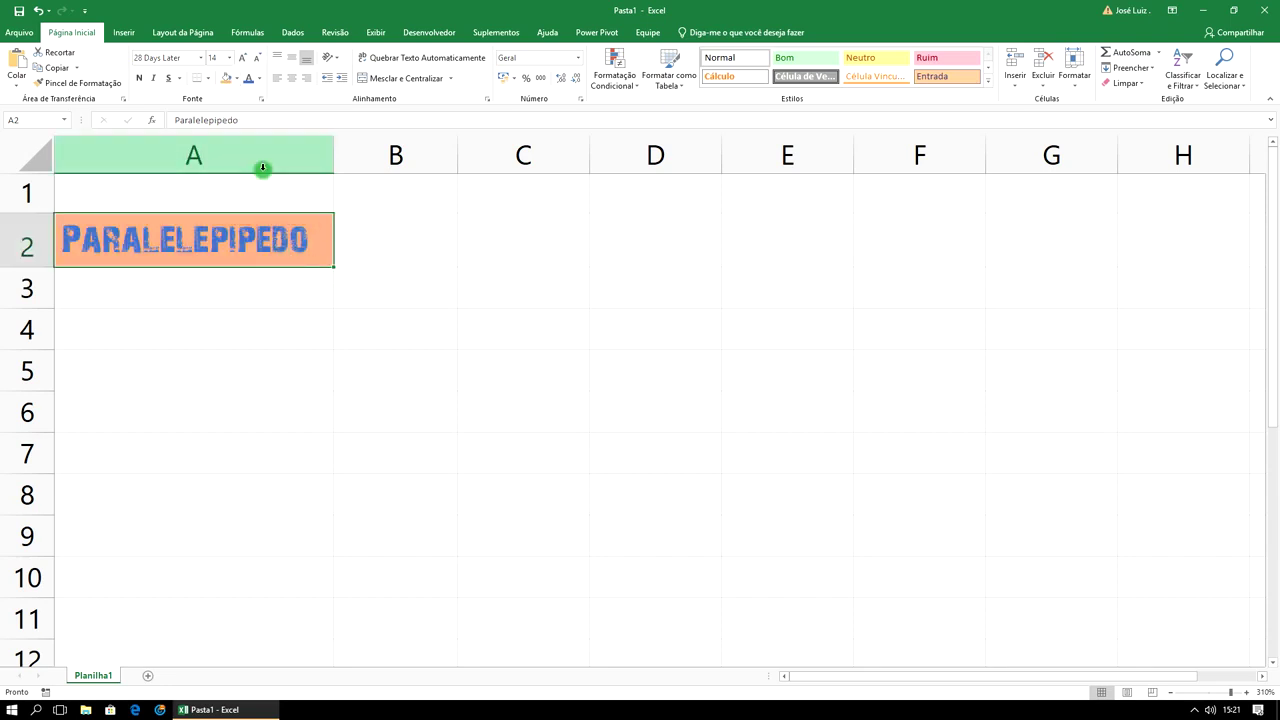
# - Make A2's text bold, italic and underlined
pyautogui.click(142, 80)
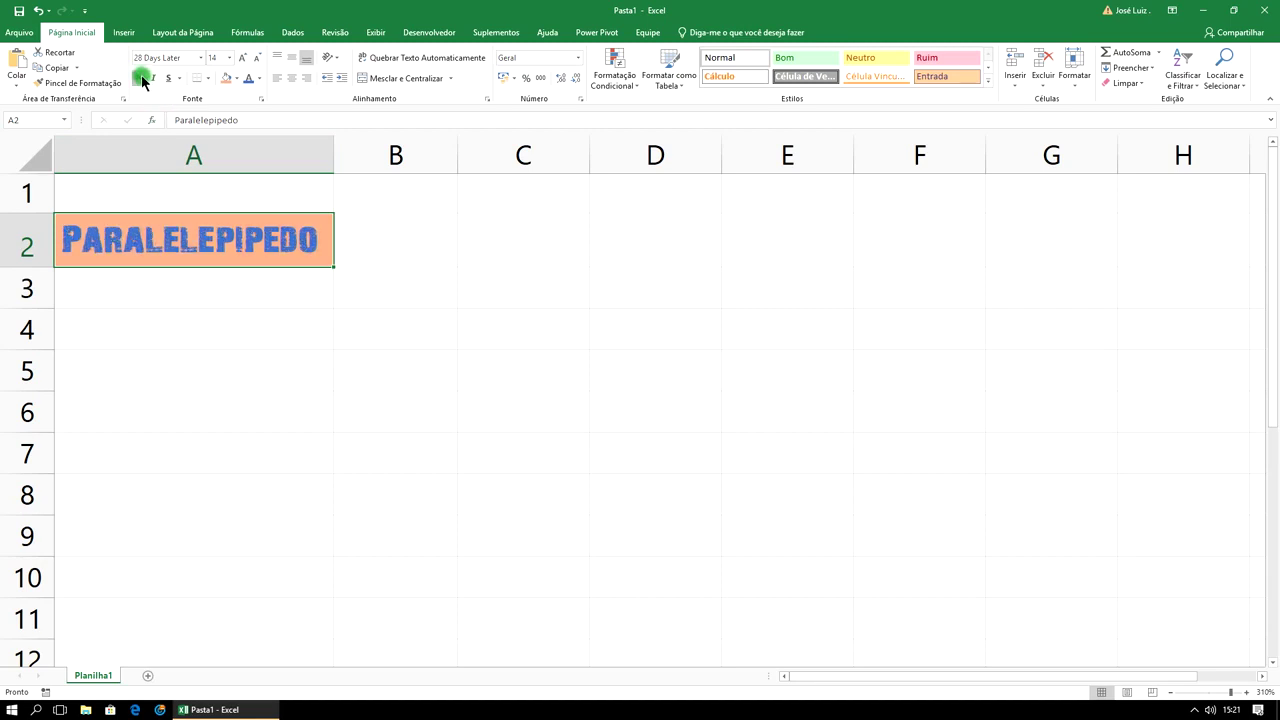
pyautogui.click(154, 81)
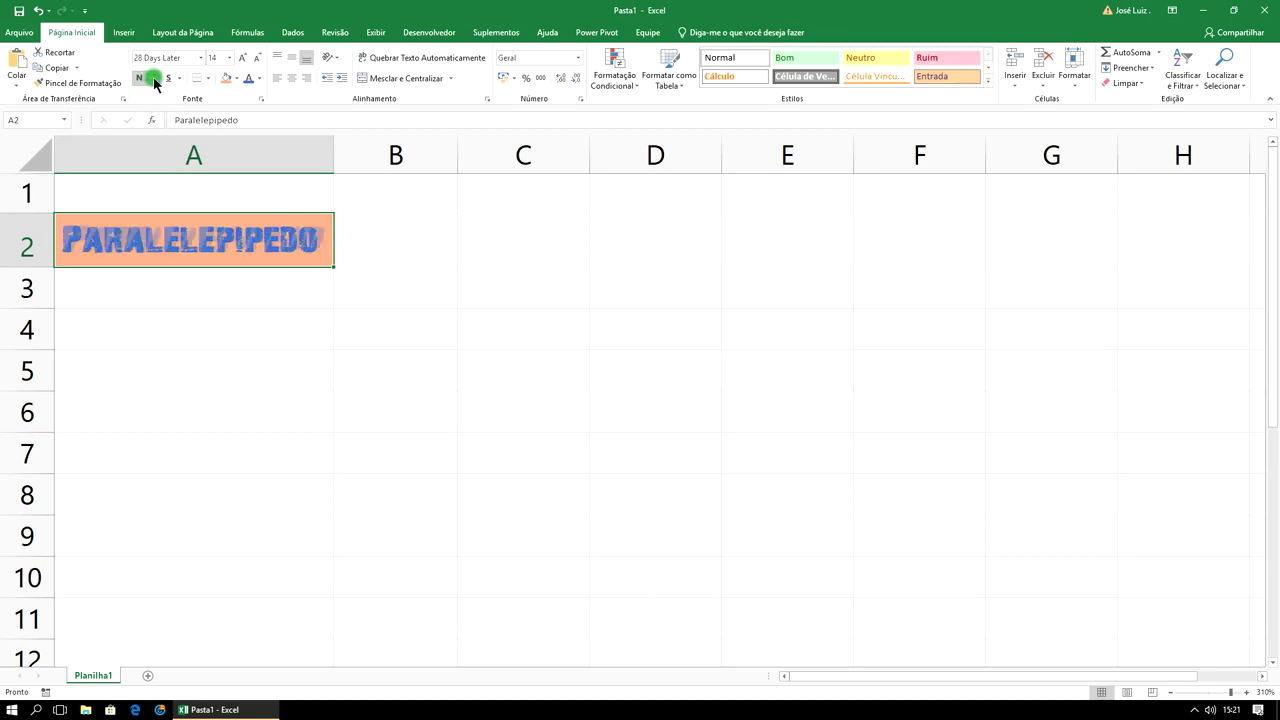
pyautogui.click(180, 78)
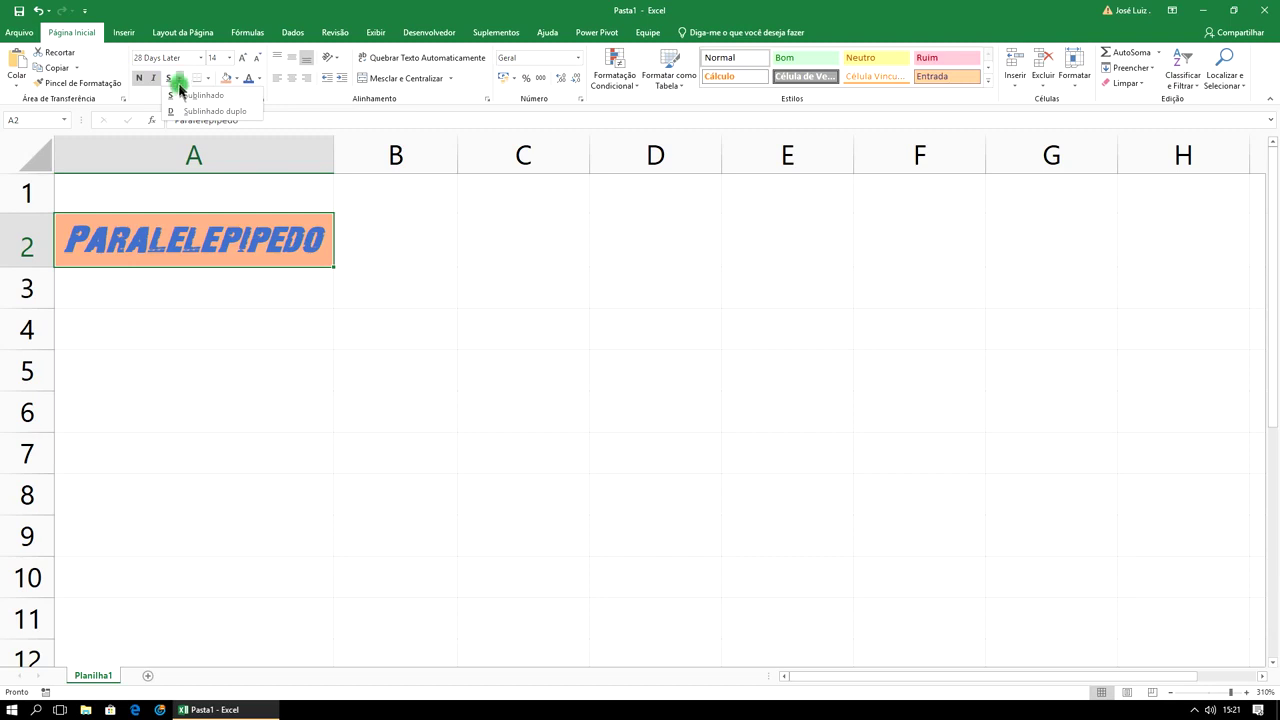
pyautogui.click(190, 96)
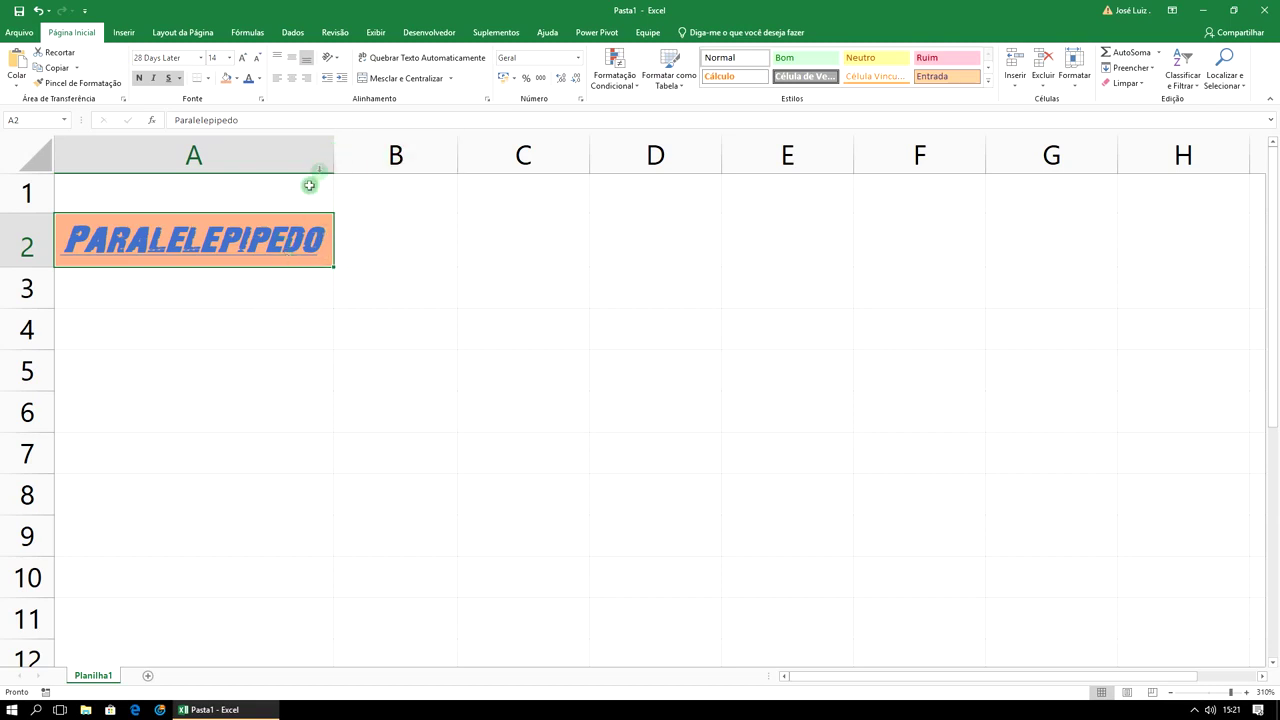
# - Set A2's text to size 10 and center it horizontally and vertically
pyautogui.click(229, 57)
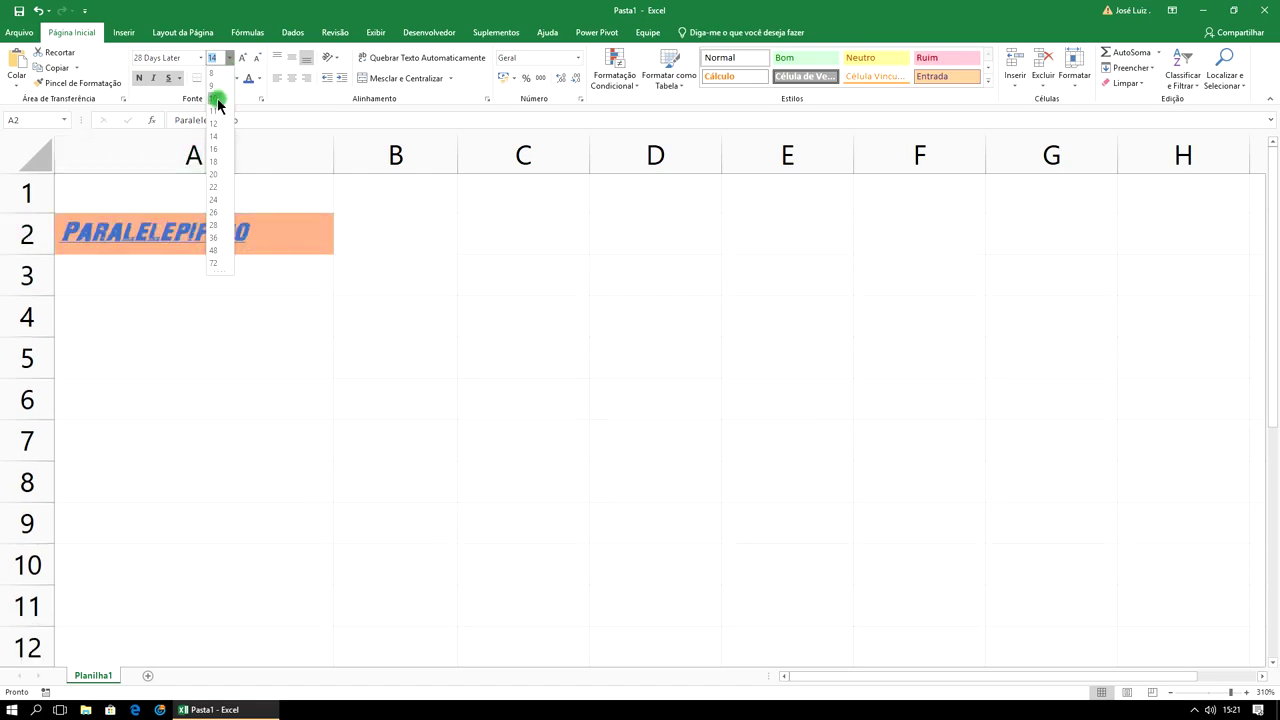
pyautogui.click(218, 101)
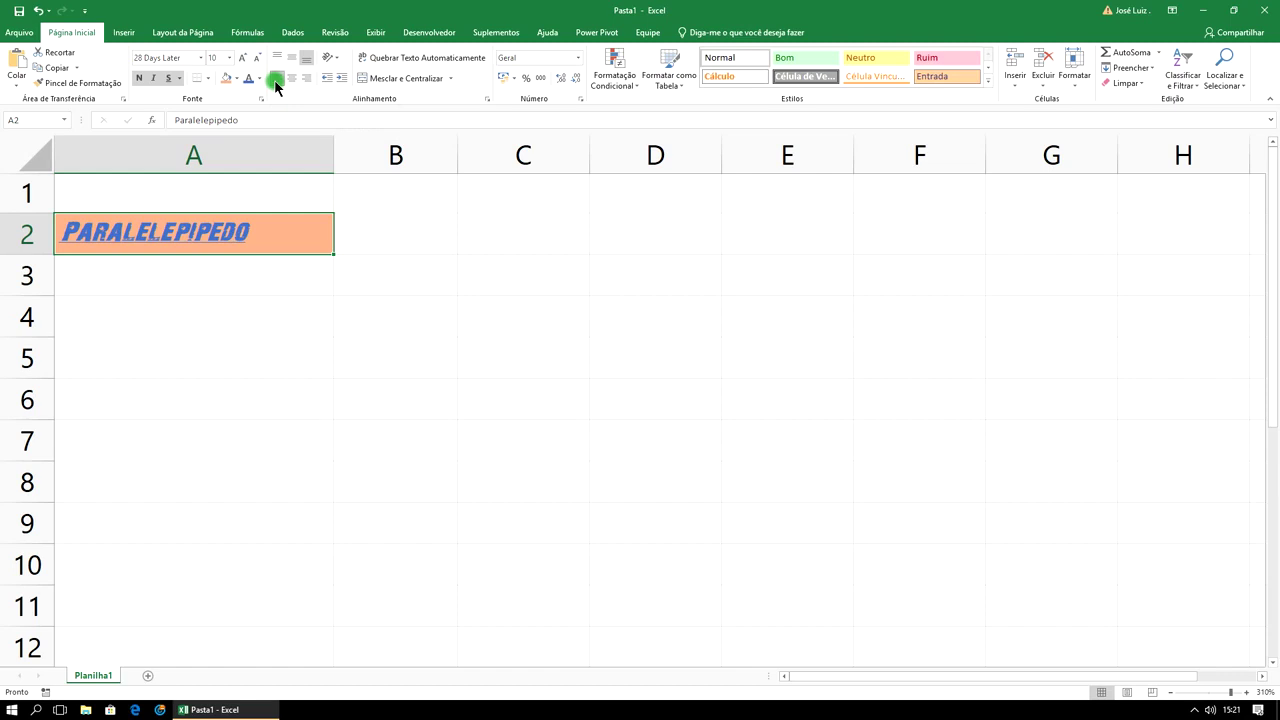
pyautogui.click(289, 79)
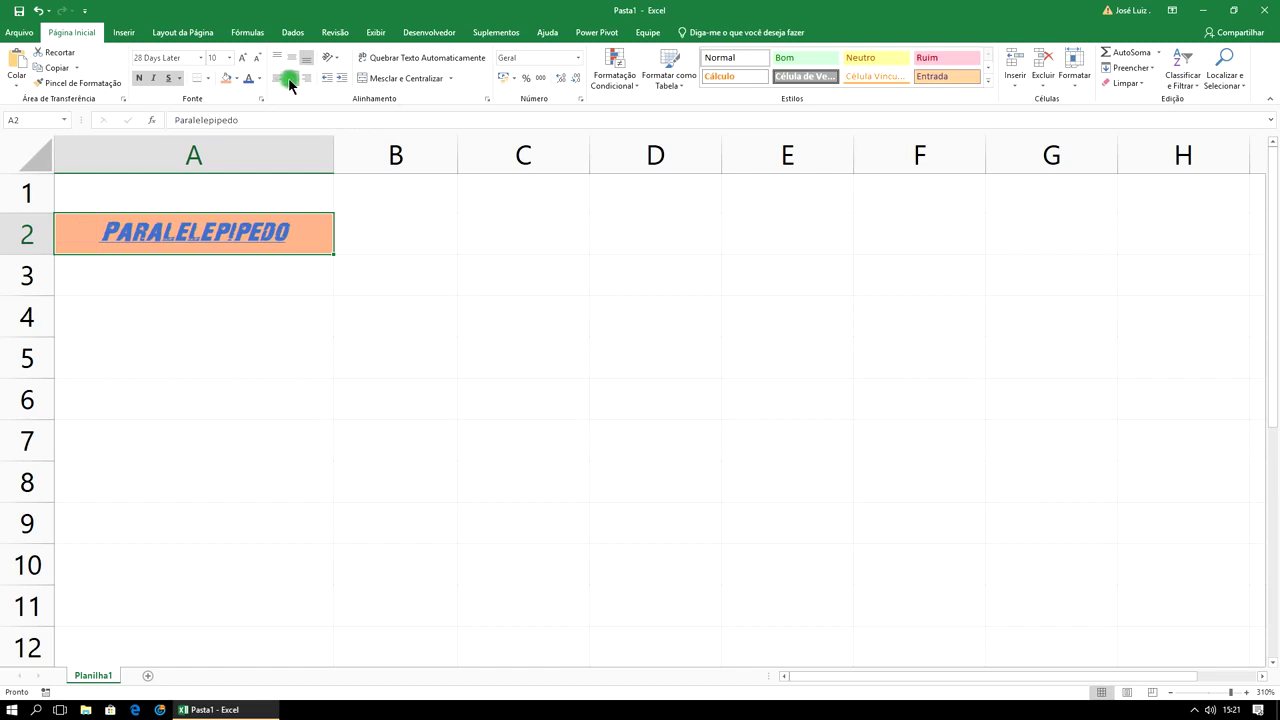
pyautogui.click(305, 79)
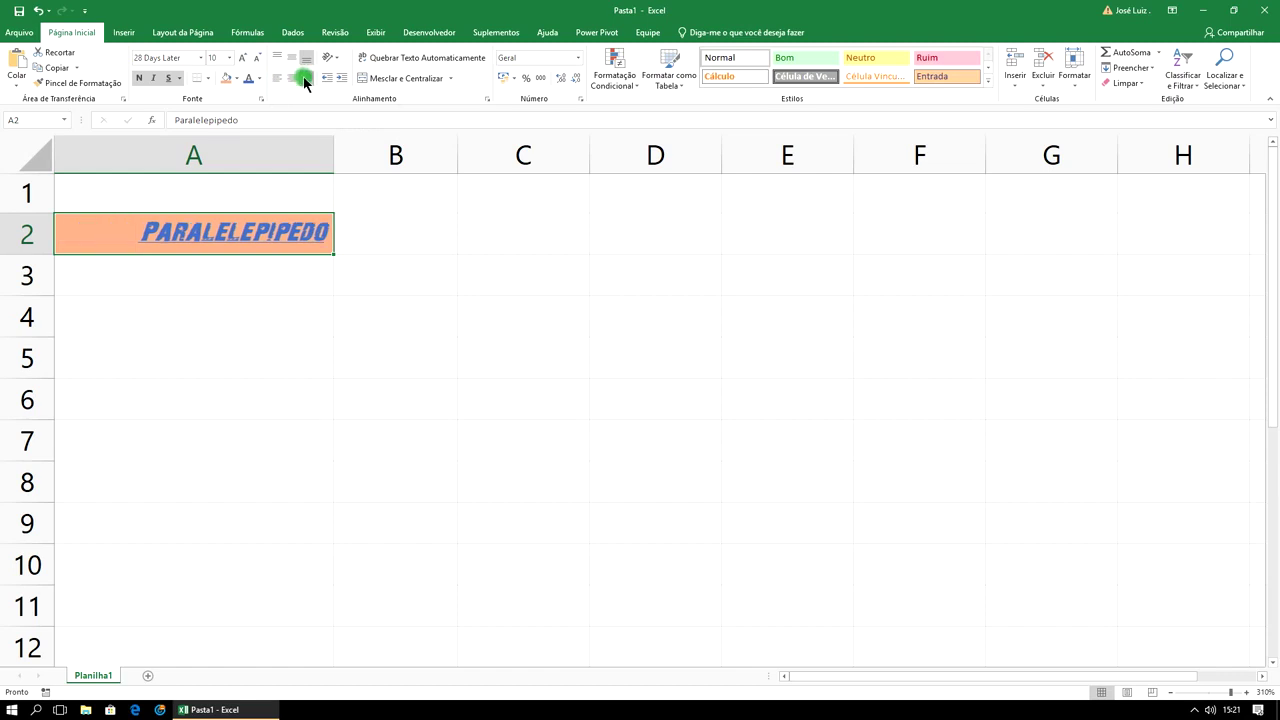
pyautogui.click(291, 79)
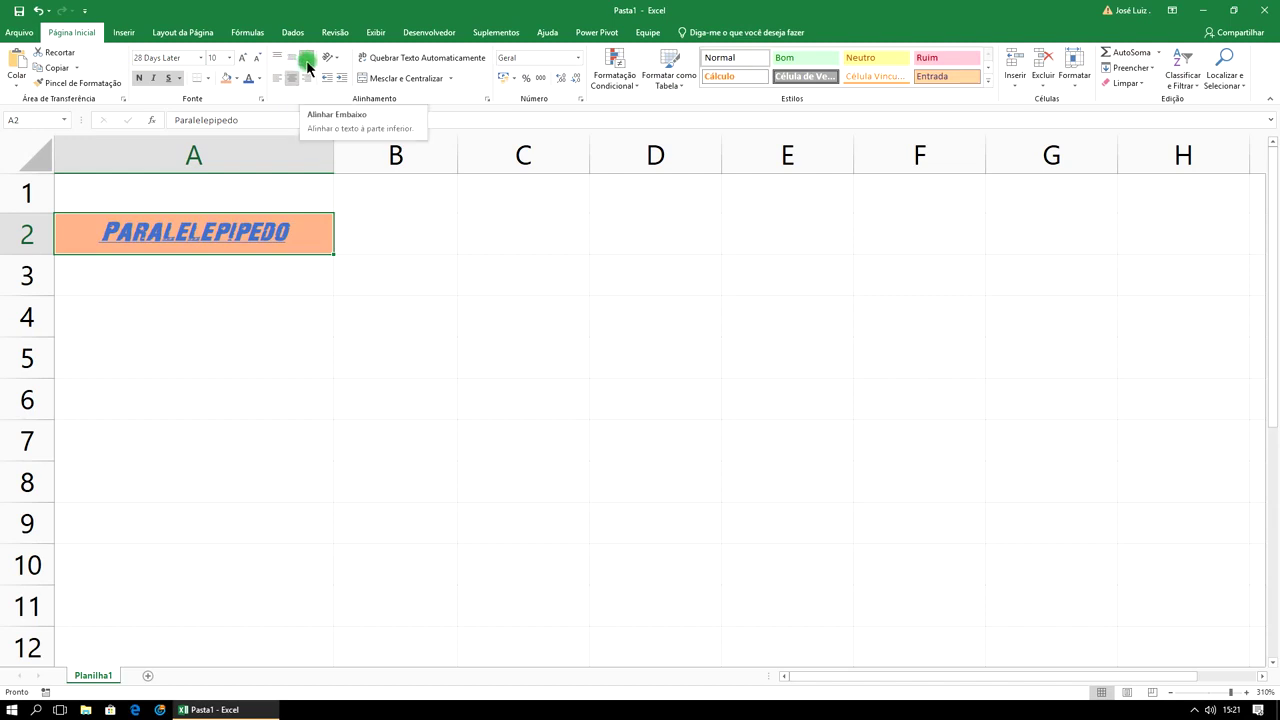
pyautogui.click(290, 57)
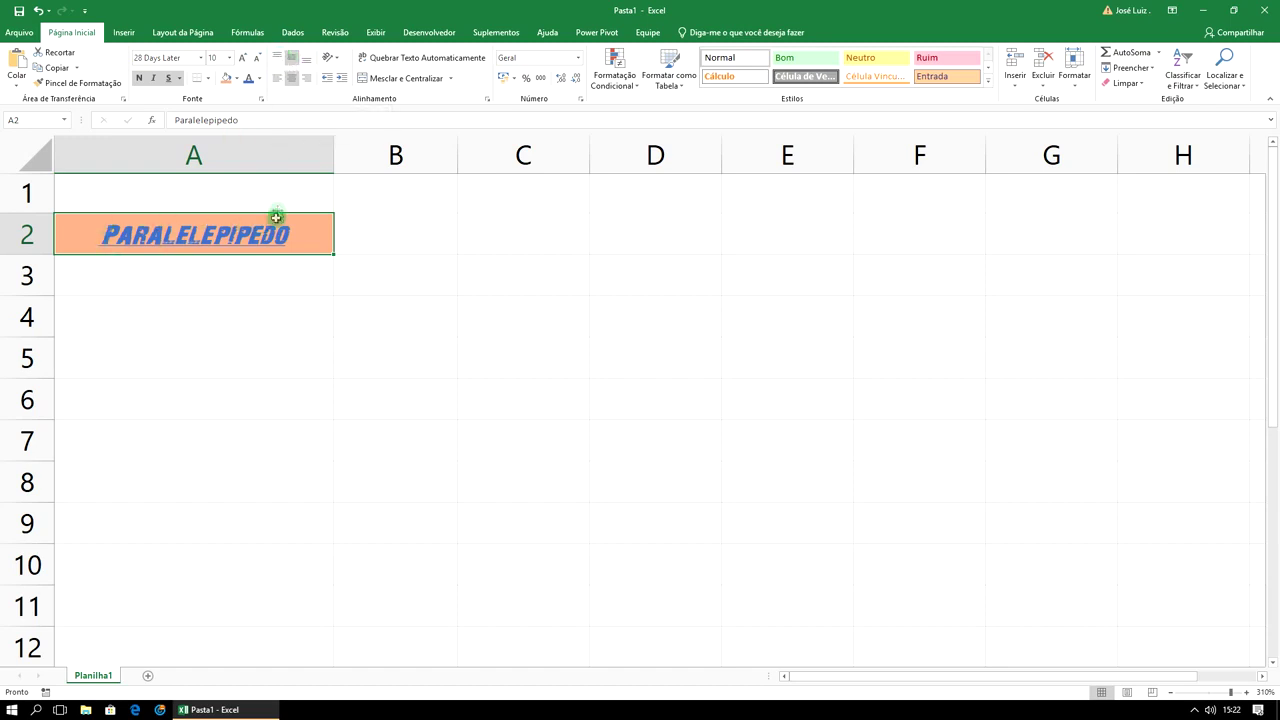
pyautogui.click(291, 57)
pyautogui.click(234, 283)
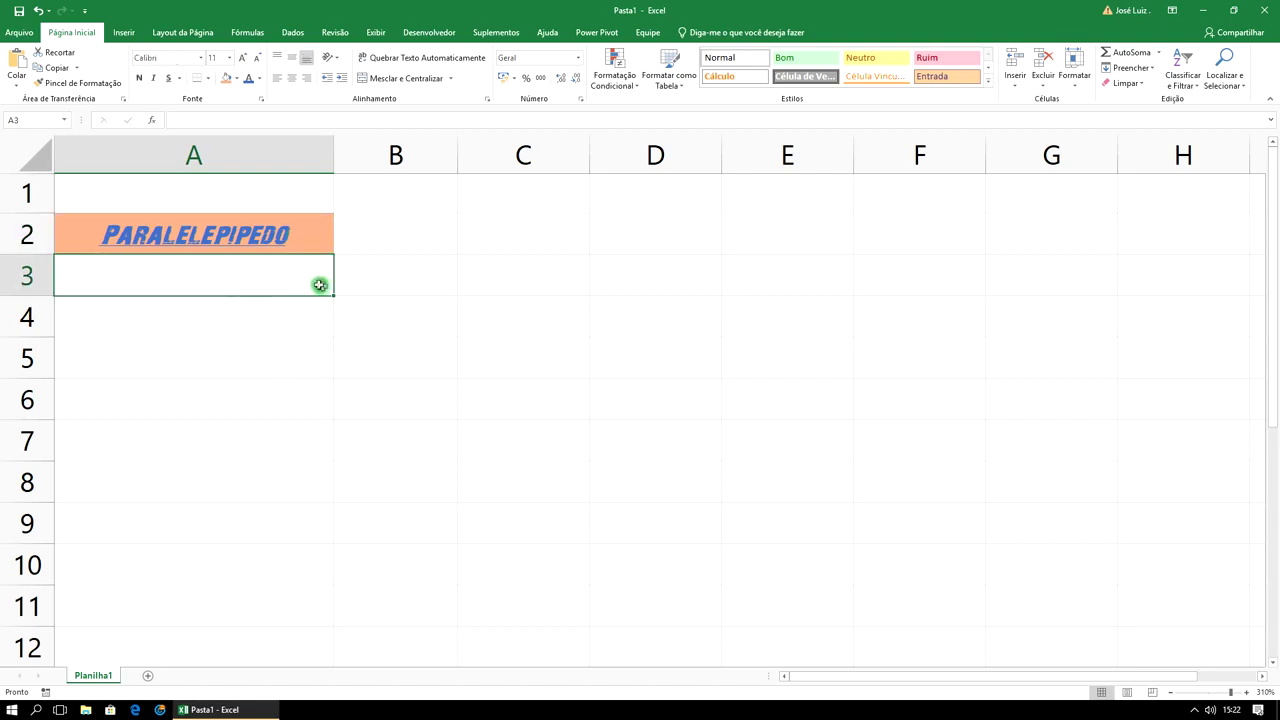
pyautogui.click(271, 225)
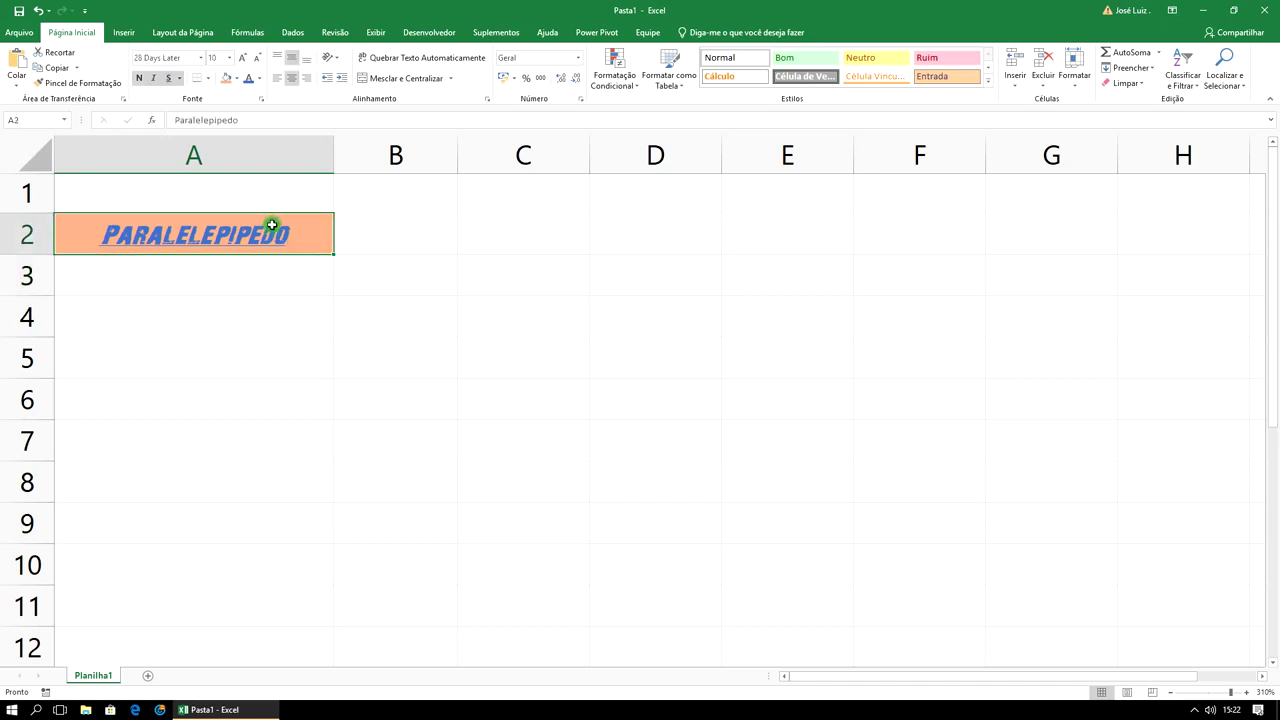